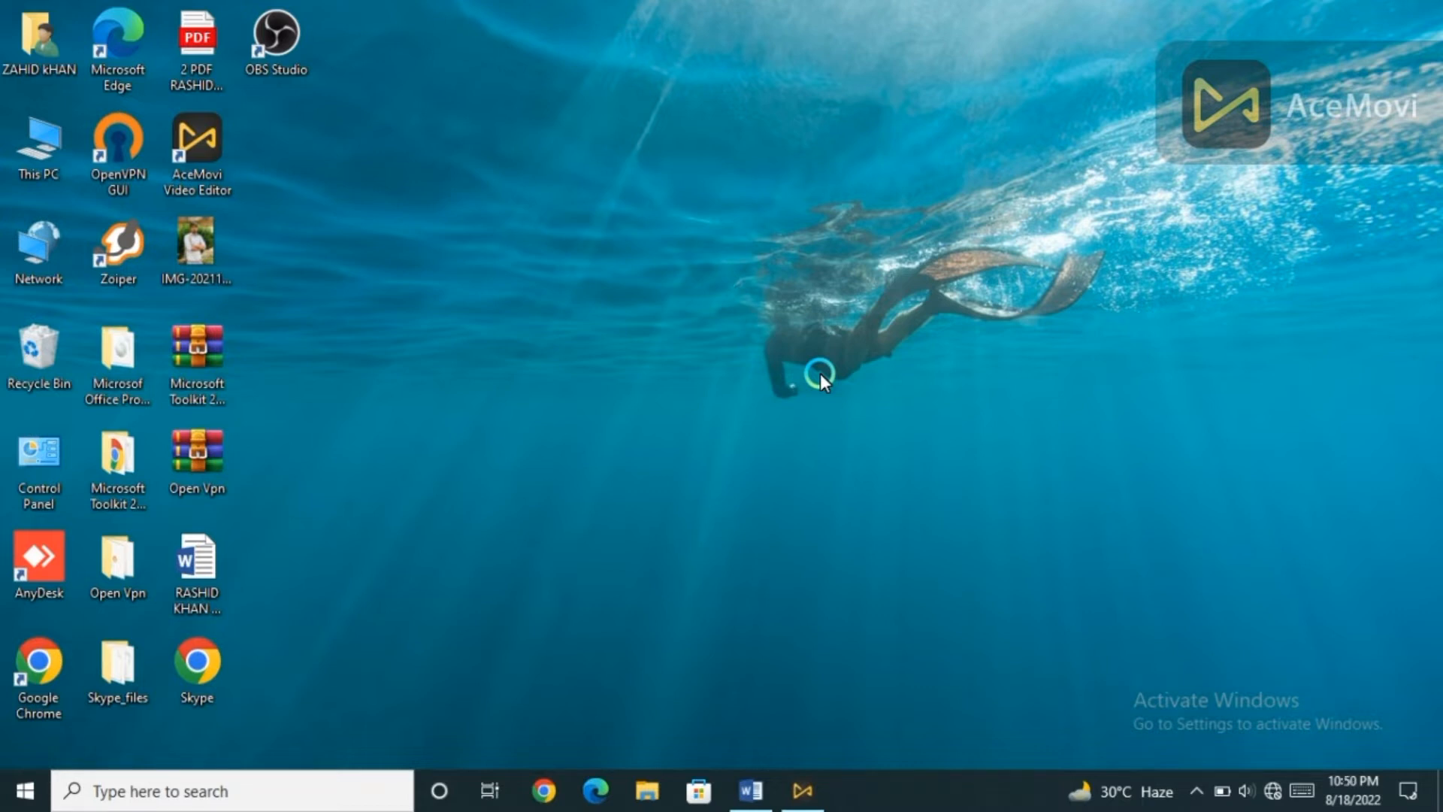
Switch to the blank Word document and generate sample paragraphs with =rand().
{"action": "left_click", "coordinate": [741, 793]}
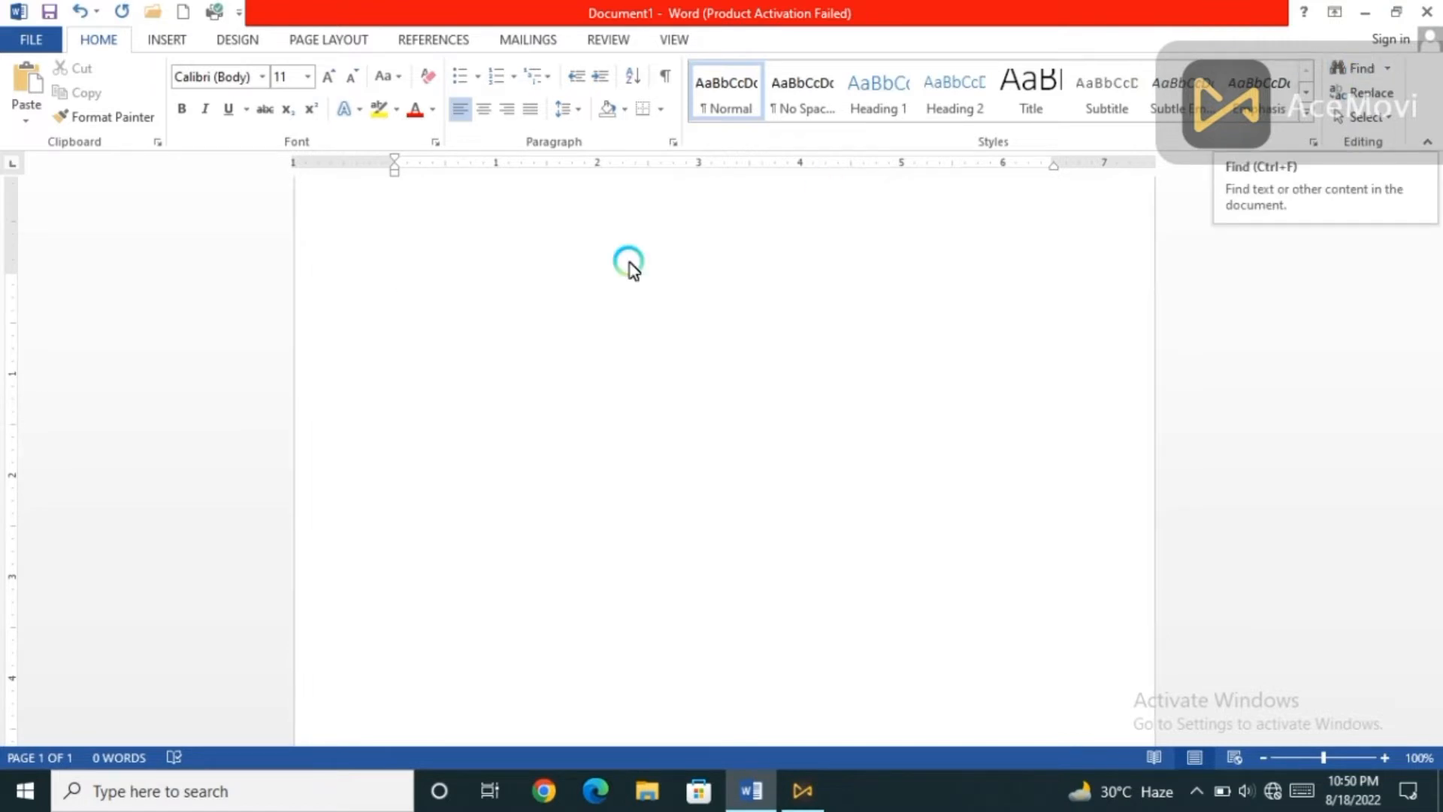
{"action": "type", "text": "=rand()"}
{"action": "key", "text": "Return"}
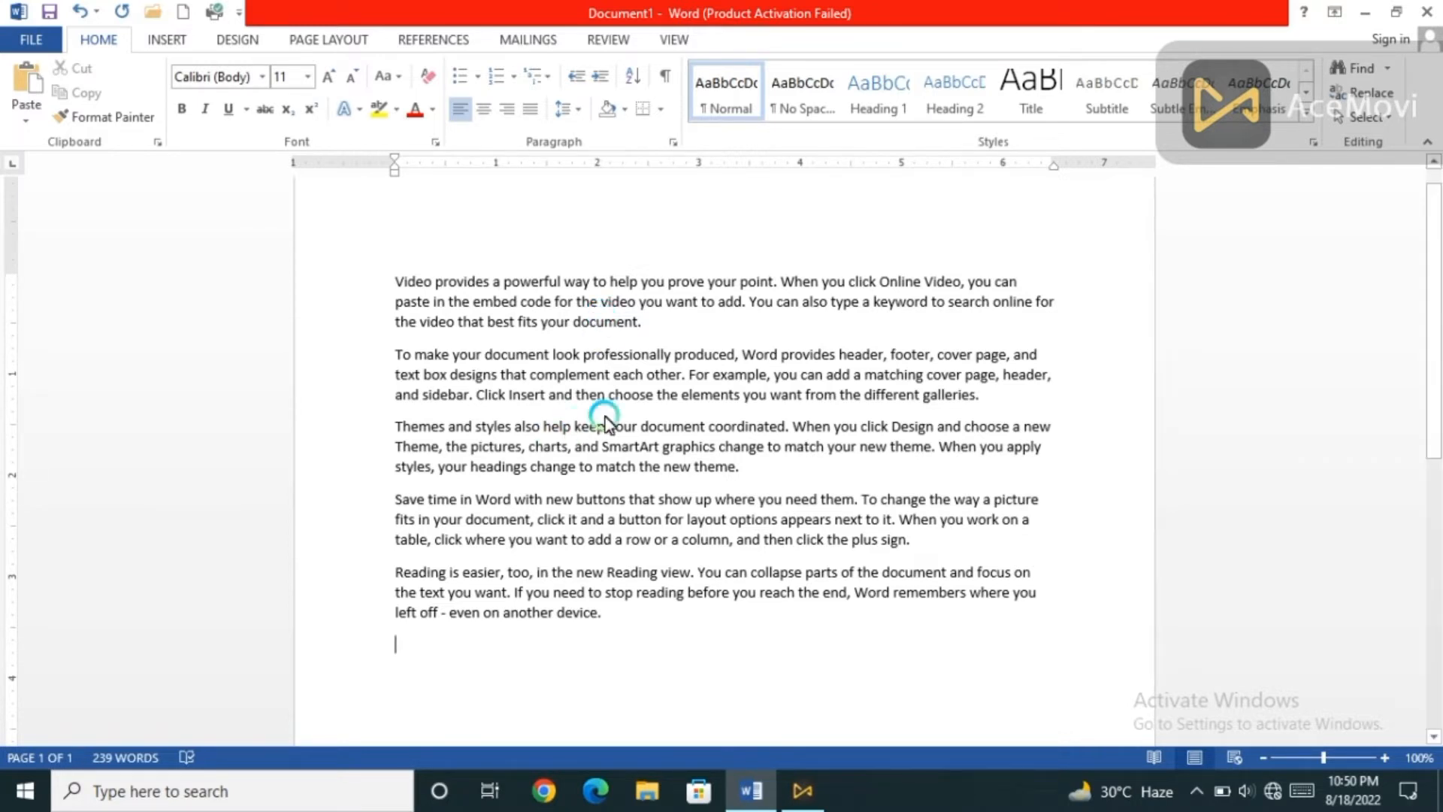
Search the document for "want" and list the matching passages.
{"action": "left_click", "coordinate": [1370, 69]}
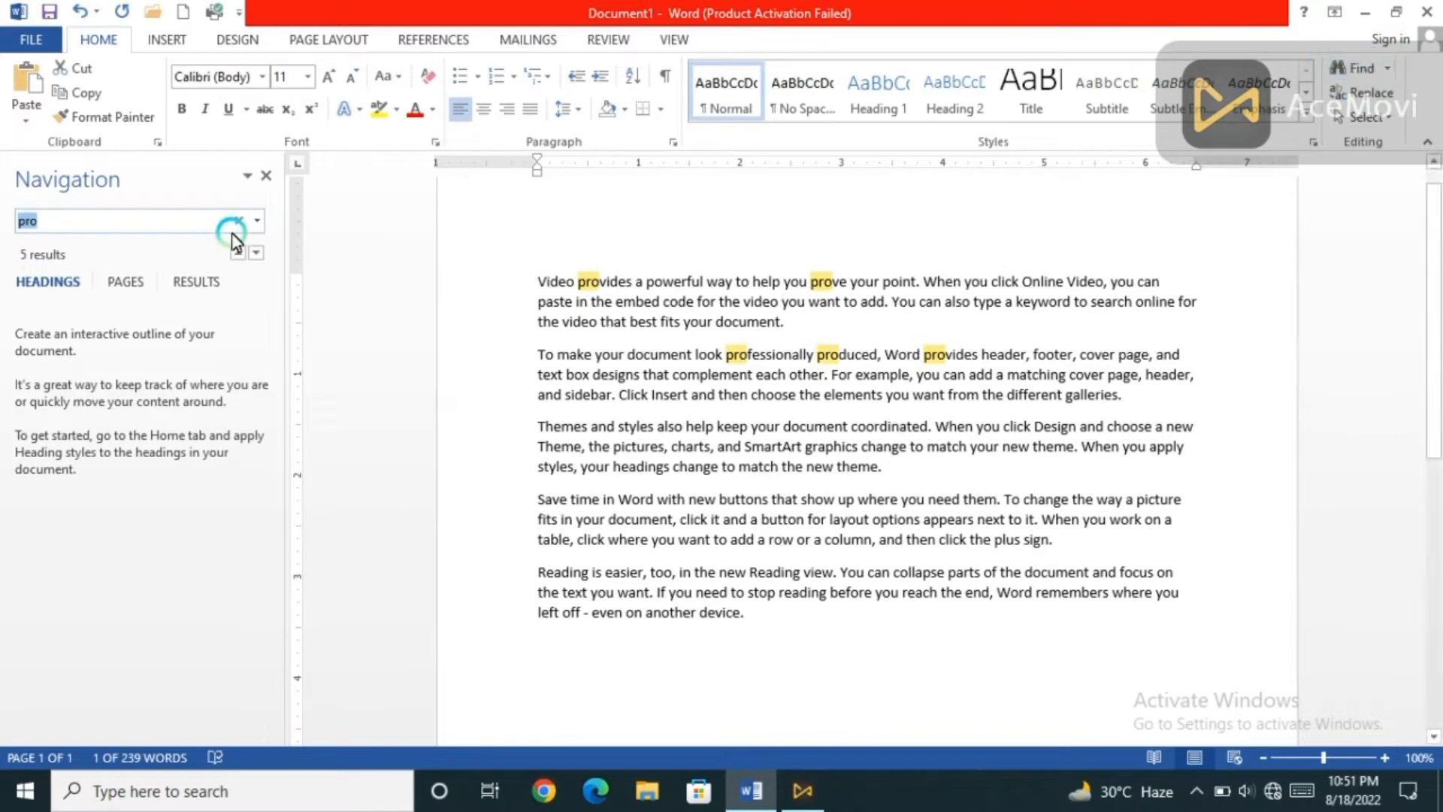
{"action": "key", "text": "BackSpace"}
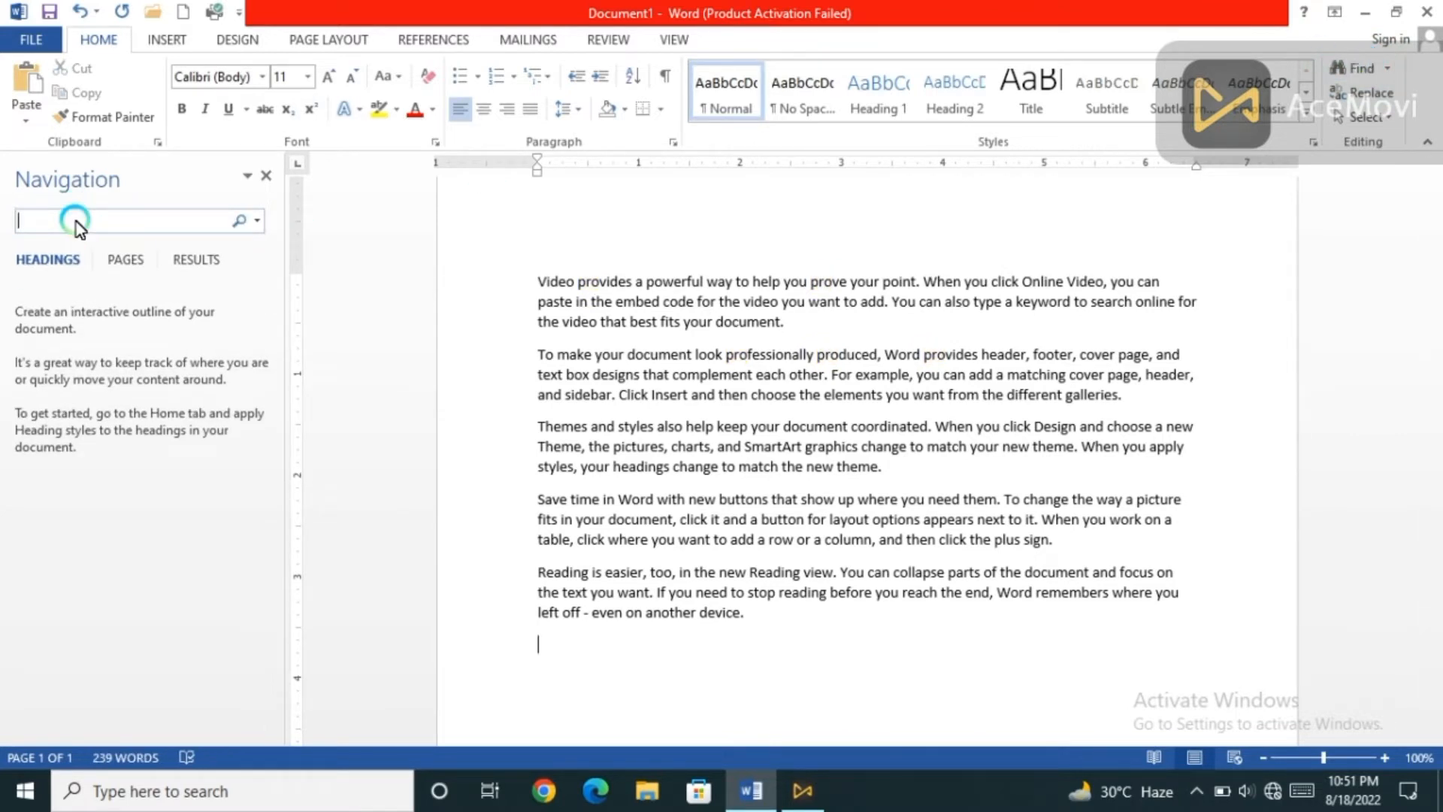
{"action": "type", "text": "want"}
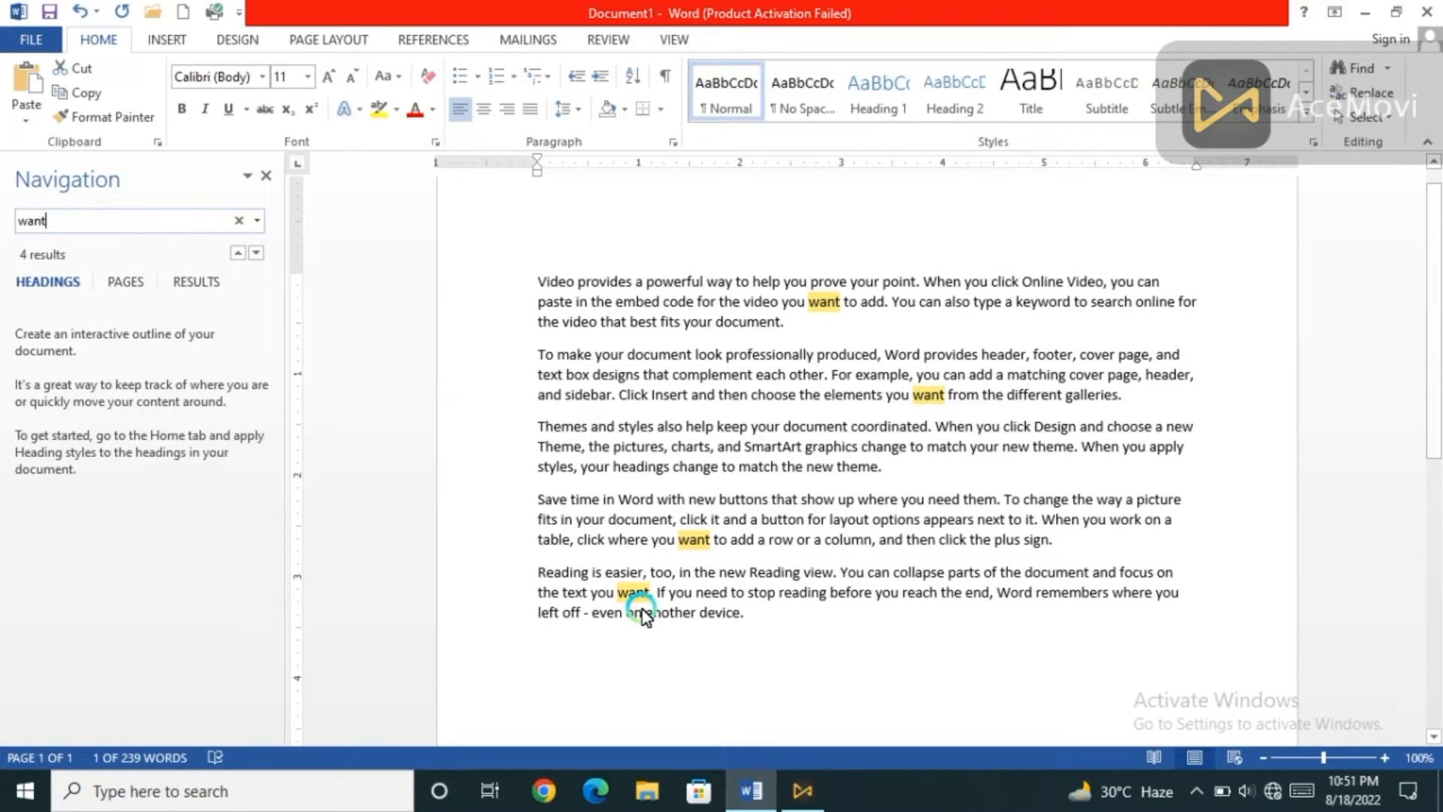
{"action": "left_click", "coordinate": [73, 286]}
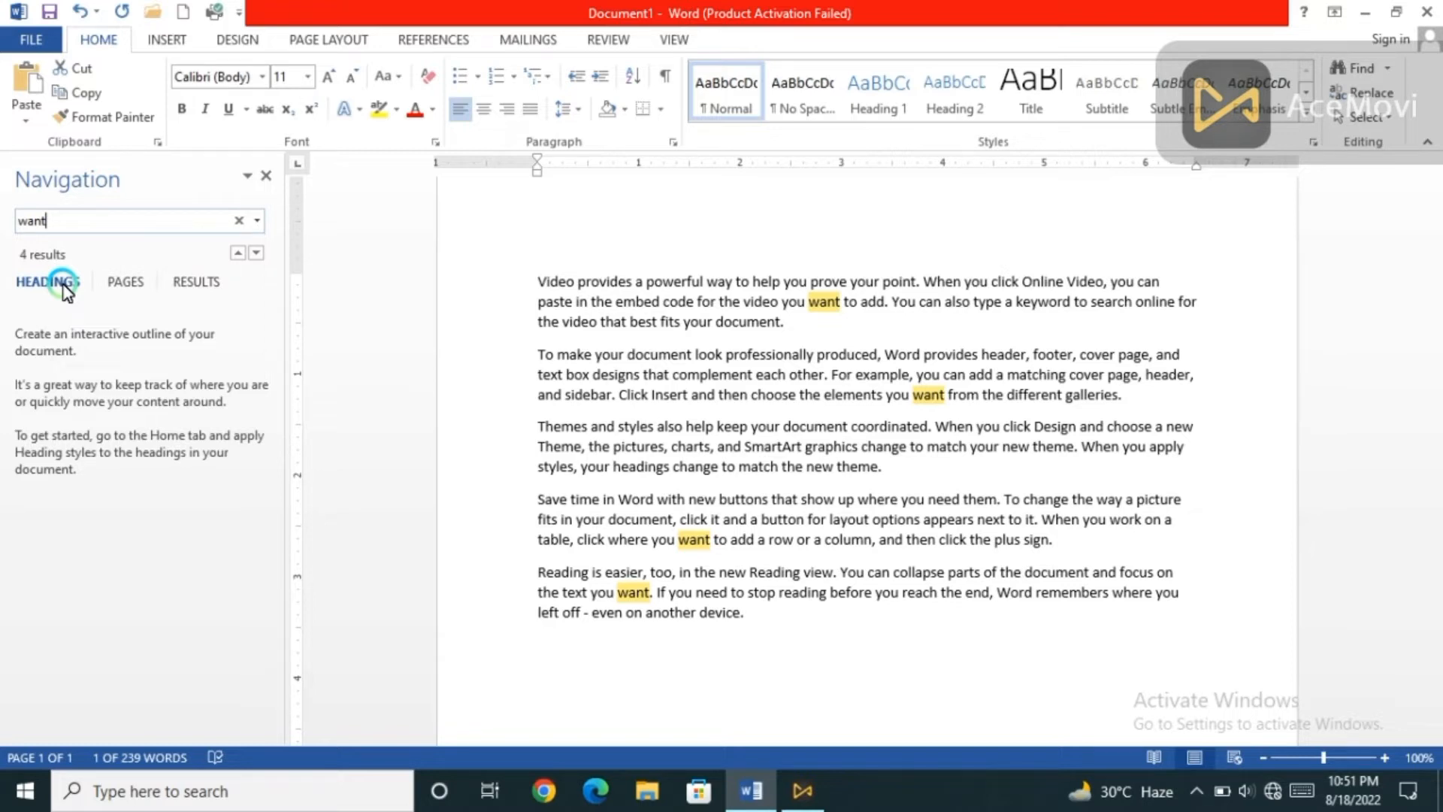
{"action": "left_click", "coordinate": [125, 281]}
{"action": "left_click", "coordinate": [196, 281]}
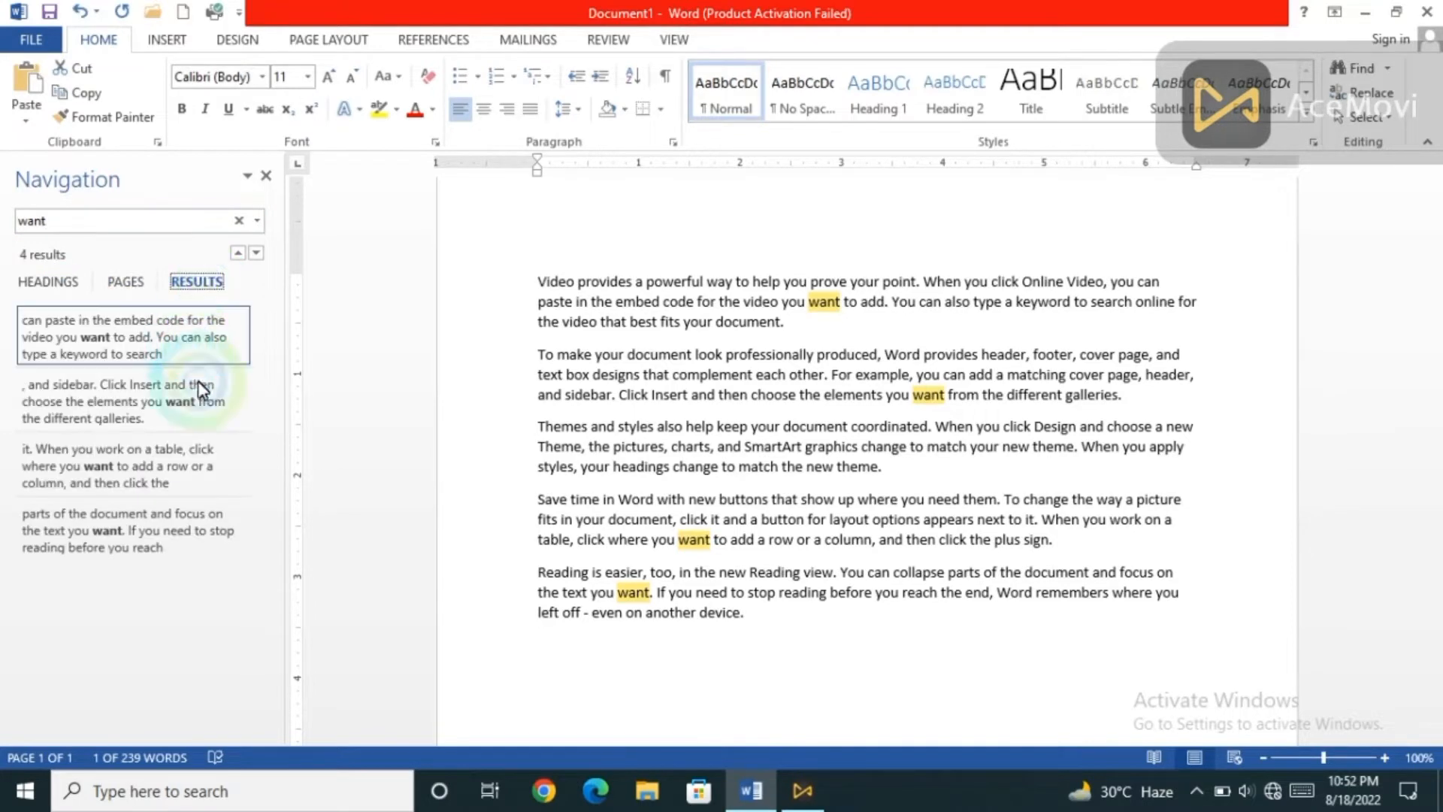
Go to the second match of "want" in the second paragraph, and close the search.
{"action": "left_click", "coordinate": [139, 399]}
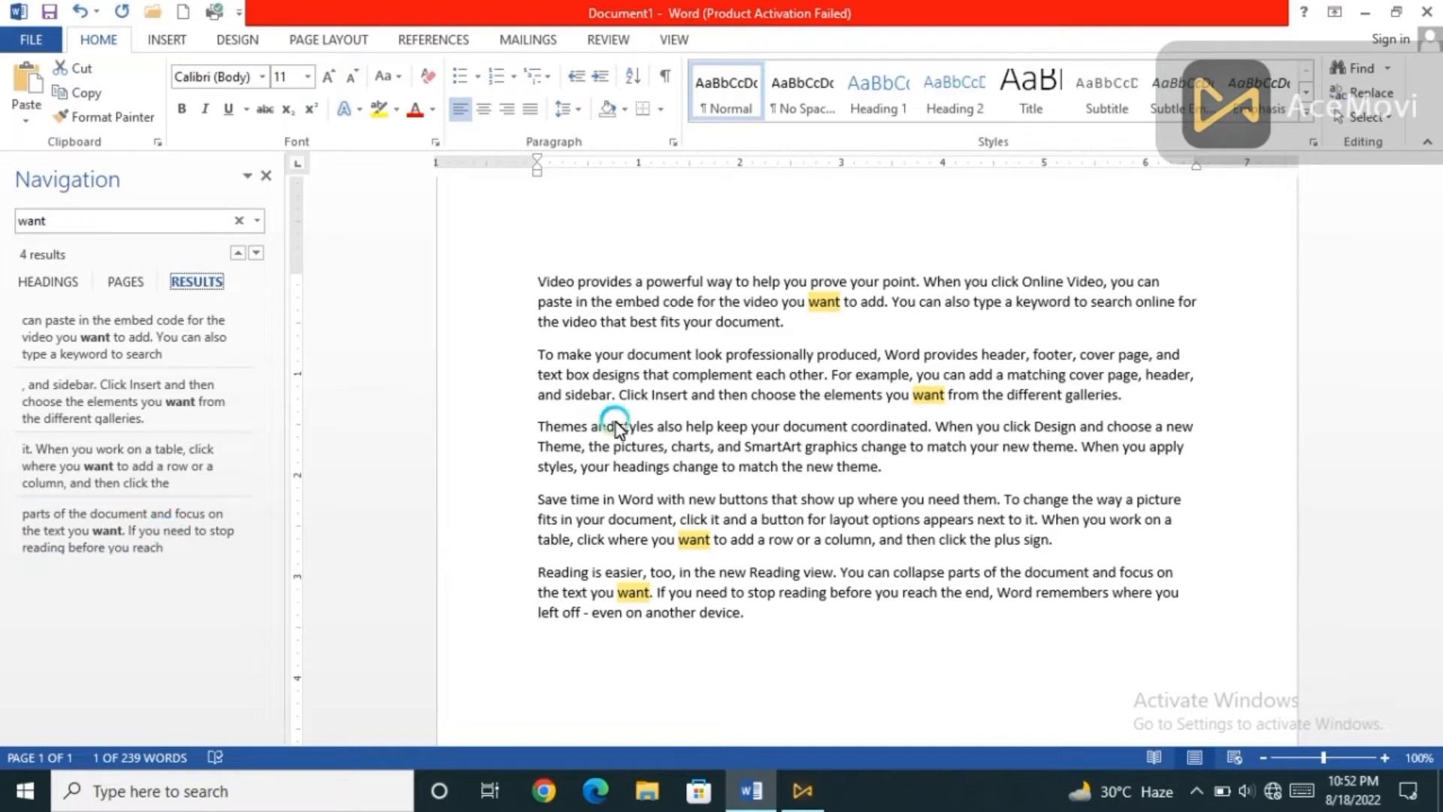
{"action": "left_click_drag", "start_coordinate": [526, 263], "coordinate": [751, 320]}
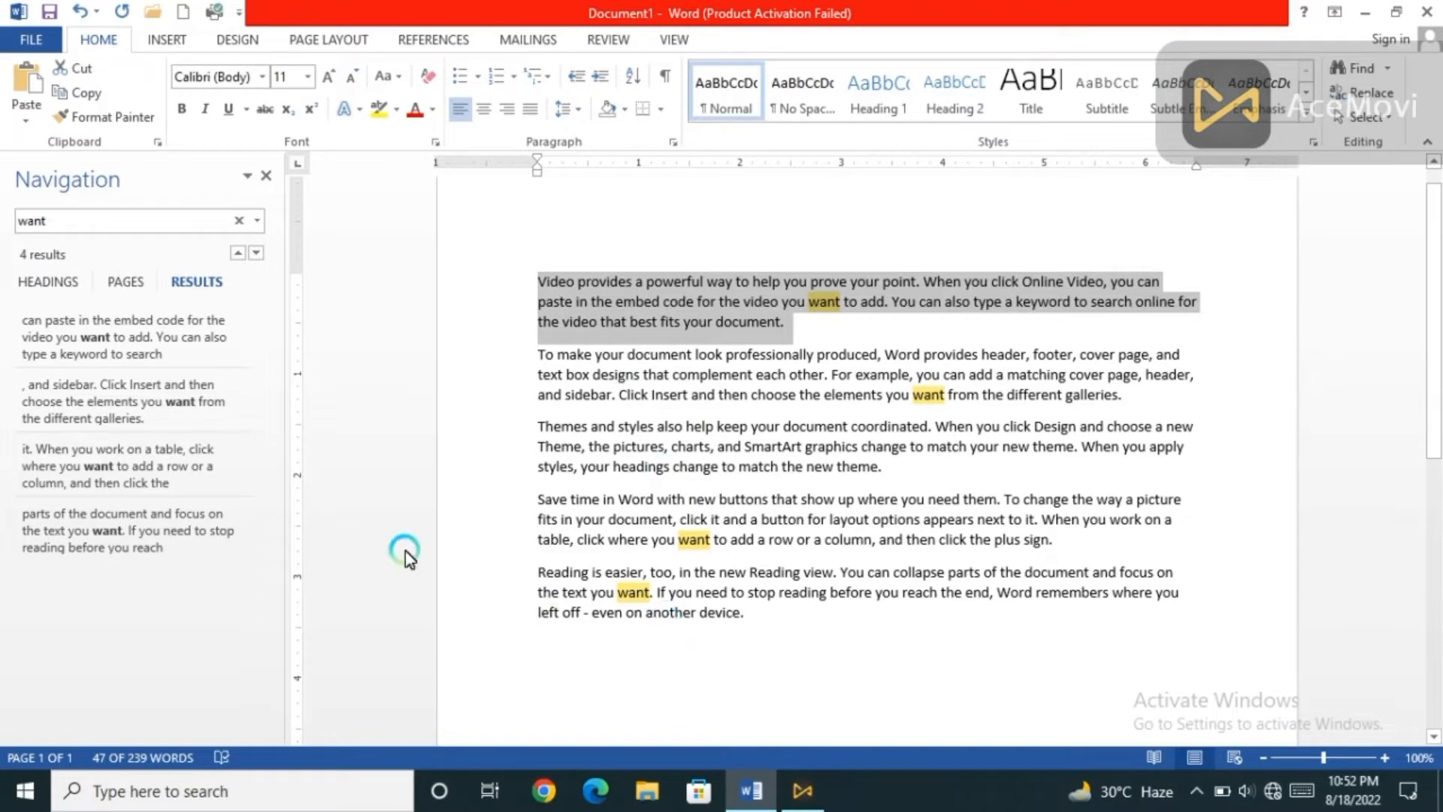
{"action": "left_click", "coordinate": [145, 382]}
{"action": "left_click", "coordinate": [941, 326]}
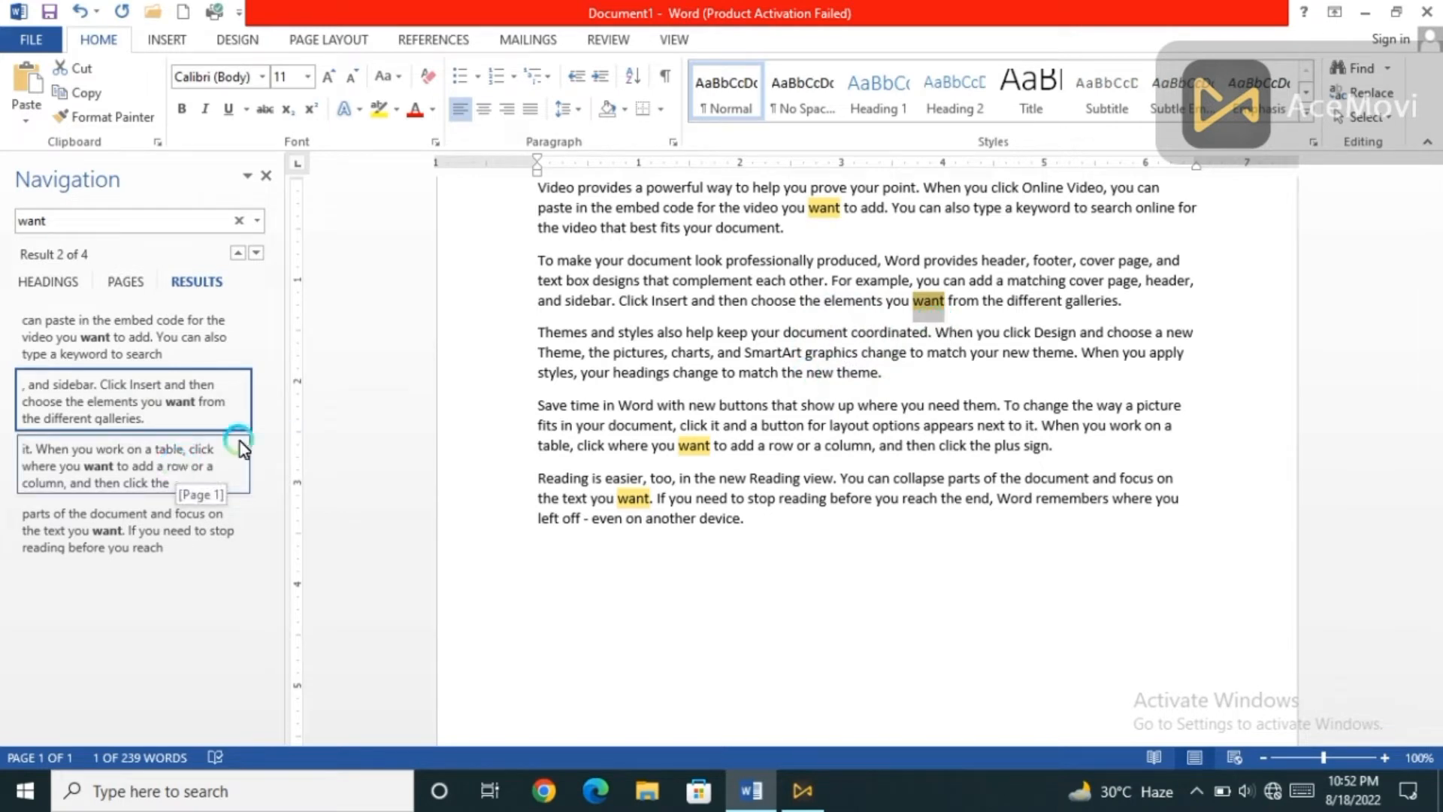
{"action": "left_click", "coordinate": [926, 306]}
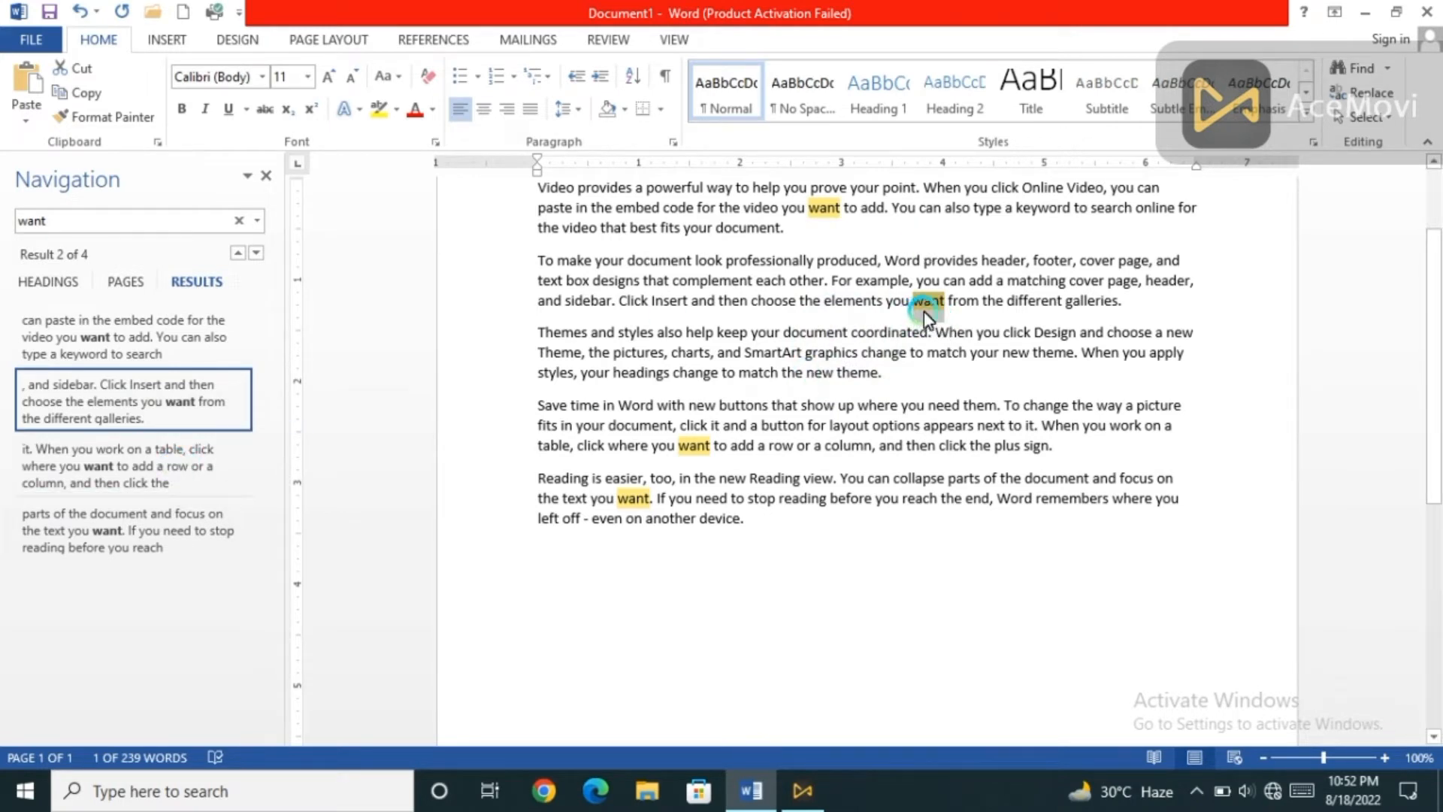
{"action": "left_click", "coordinate": [479, 373]}
{"action": "left_click", "coordinate": [369, 258]}
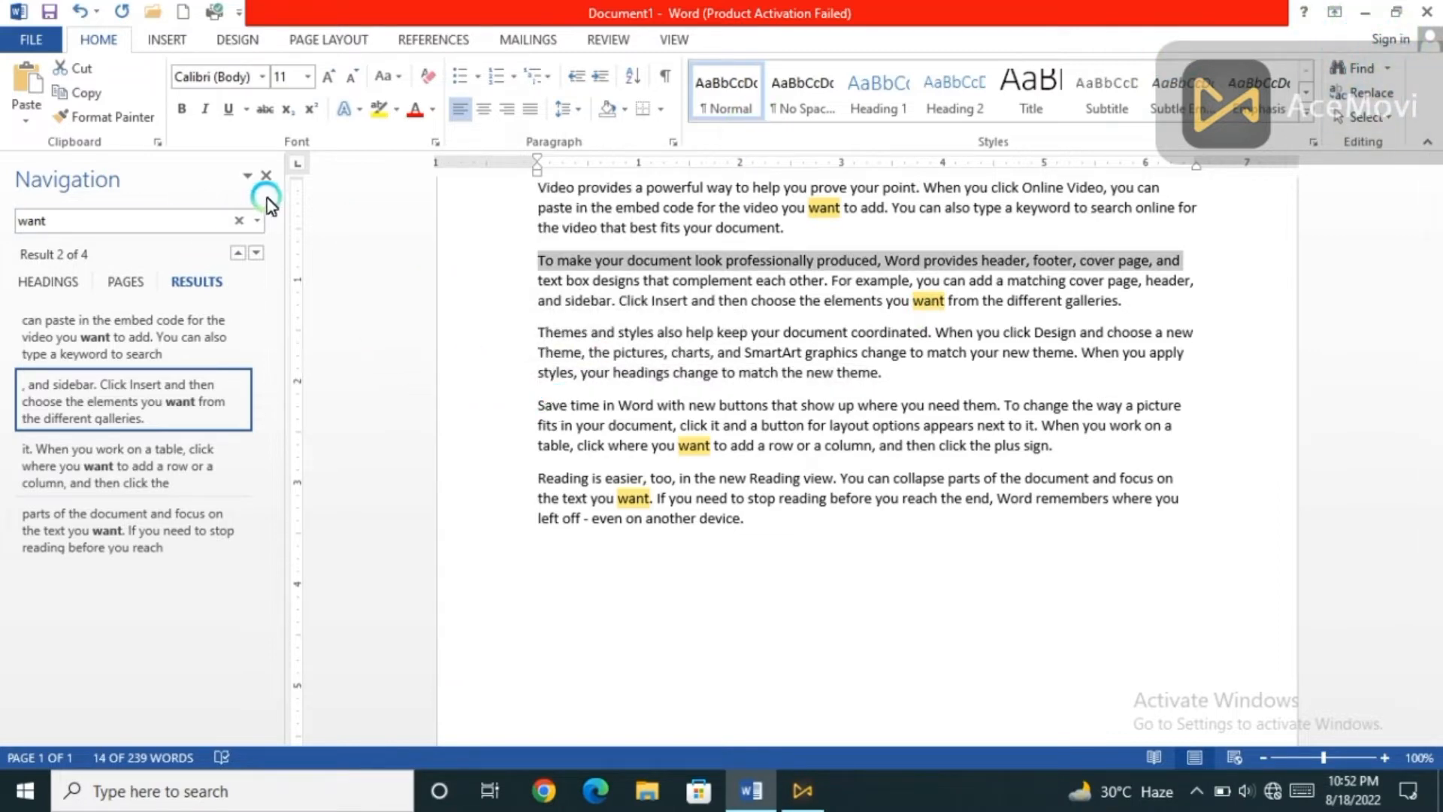
{"action": "left_click", "coordinate": [266, 175]}
{"action": "left_click", "coordinate": [1125, 373]}
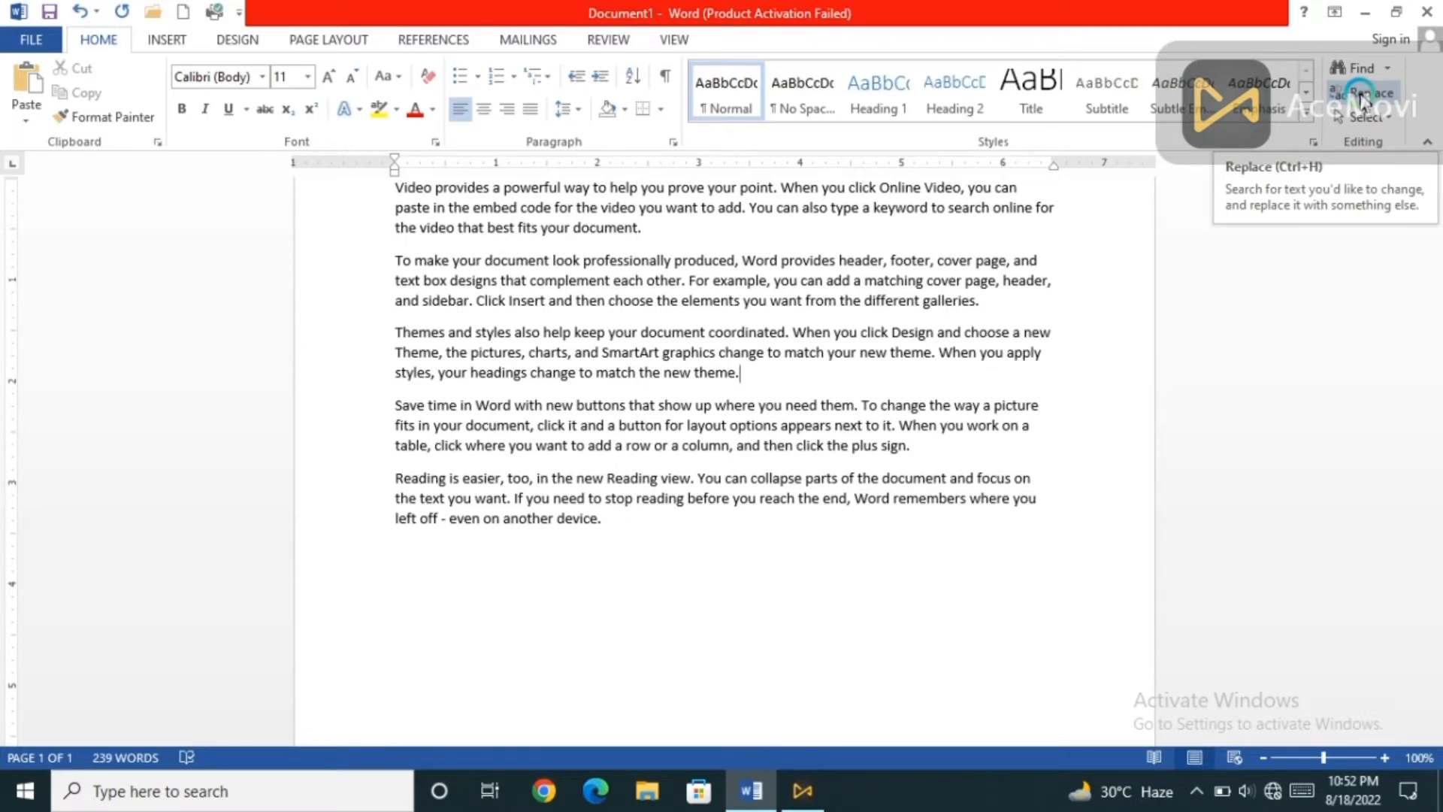
Replace every occurrence of "want" with "word" throughout the document and close Find and Replace.
{"action": "left_click", "coordinate": [1362, 95]}
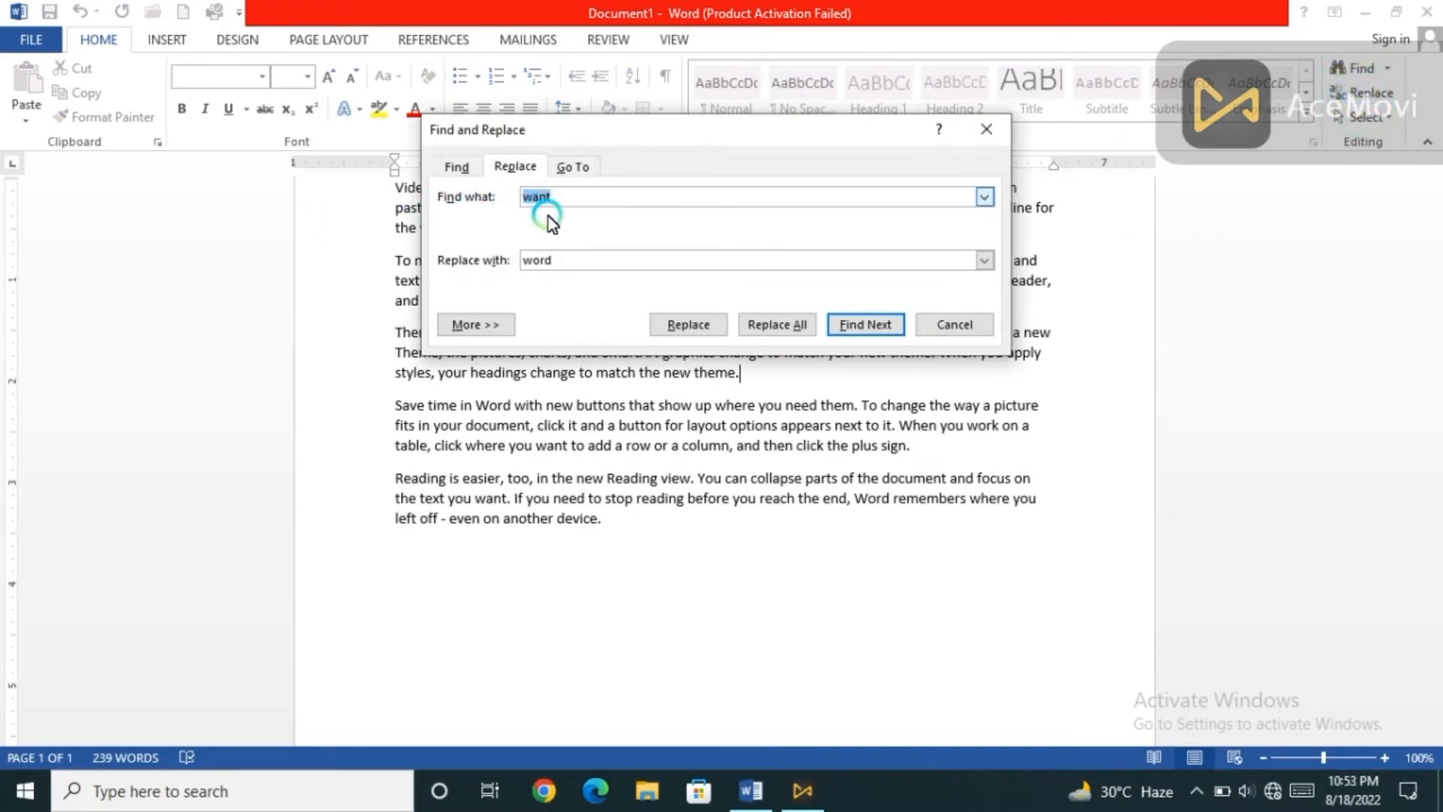
{"action": "left_click", "coordinate": [570, 263]}
{"action": "left_click", "coordinate": [556, 199]}
{"action": "left_click", "coordinate": [567, 261]}
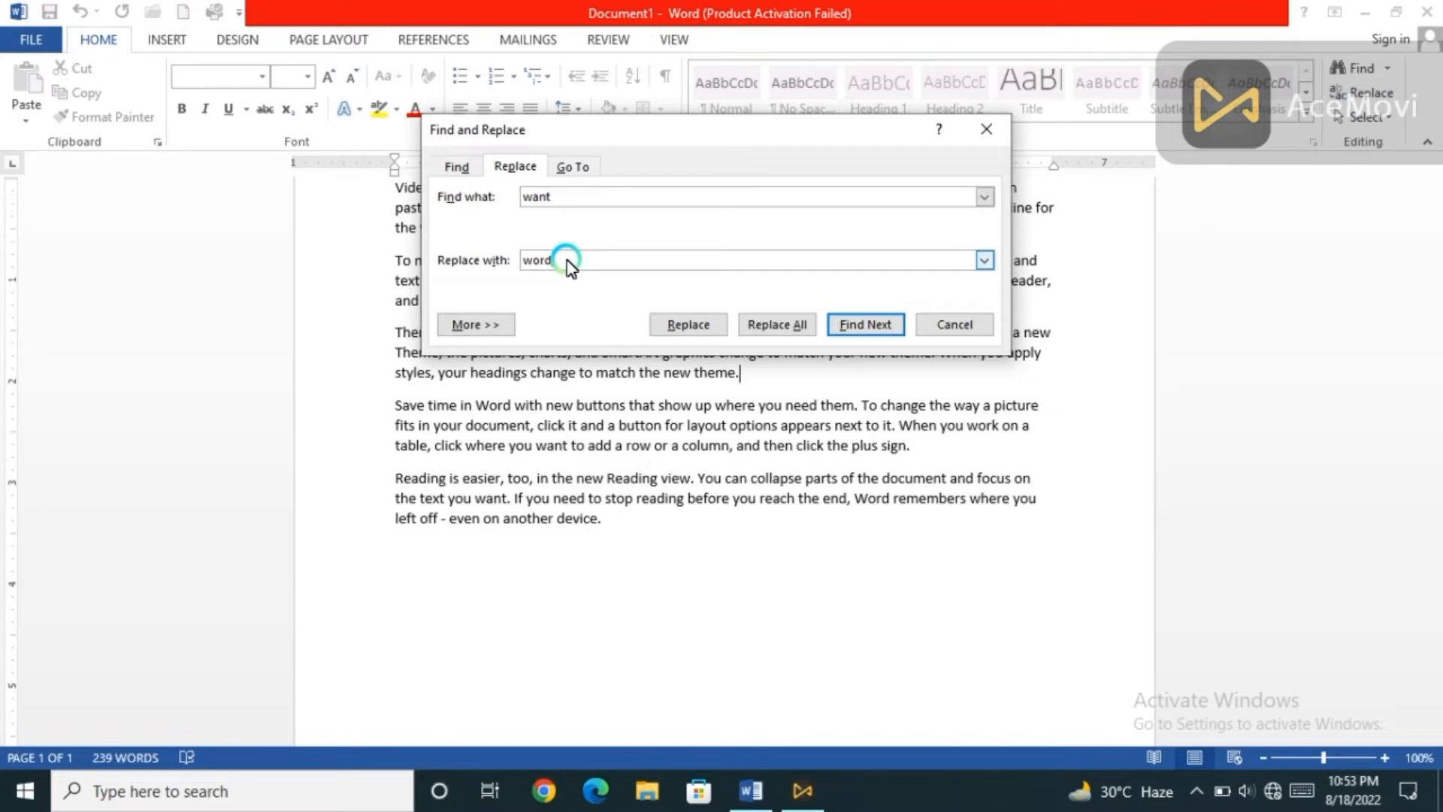
{"action": "left_click", "coordinate": [799, 324]}
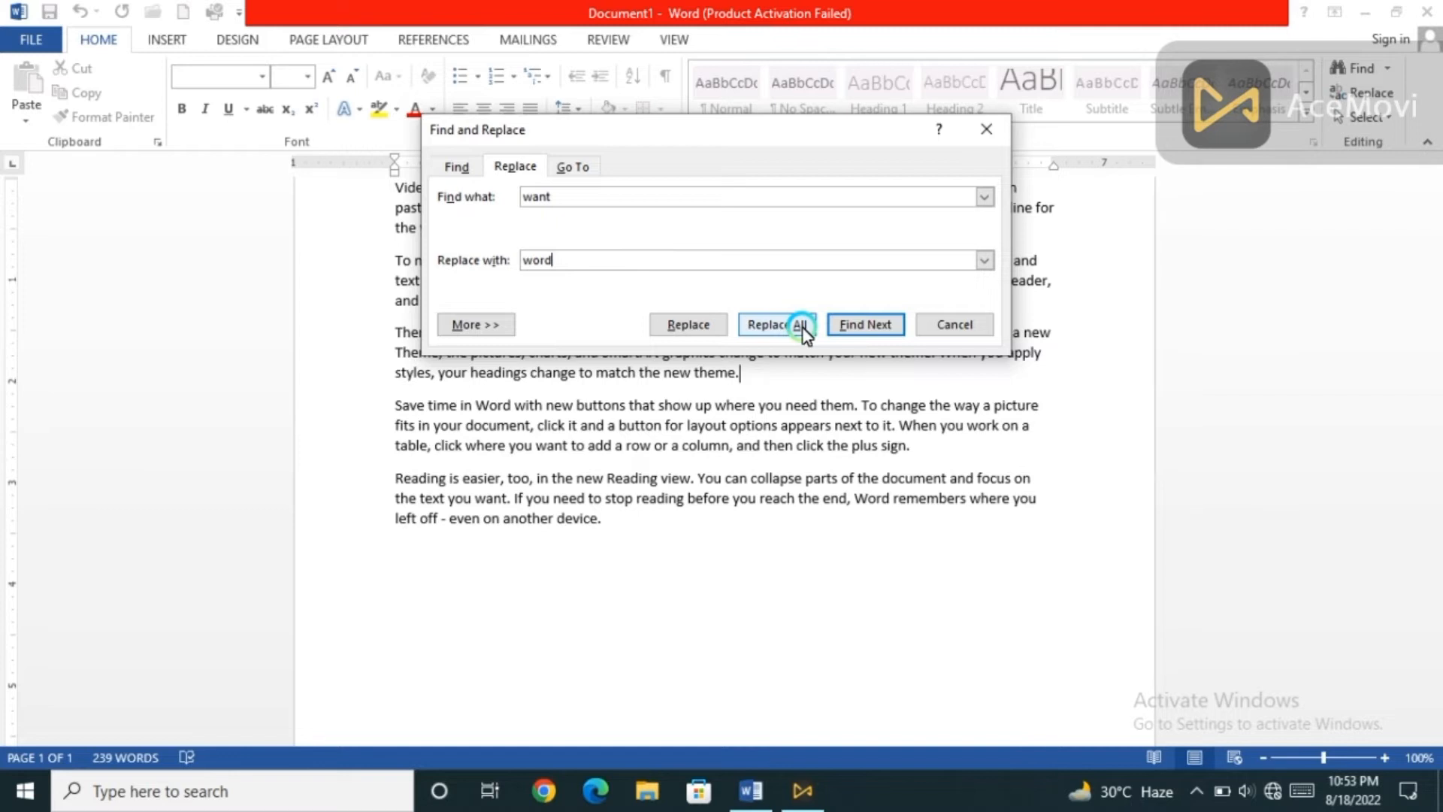
{"action": "left_click", "coordinate": [699, 325]}
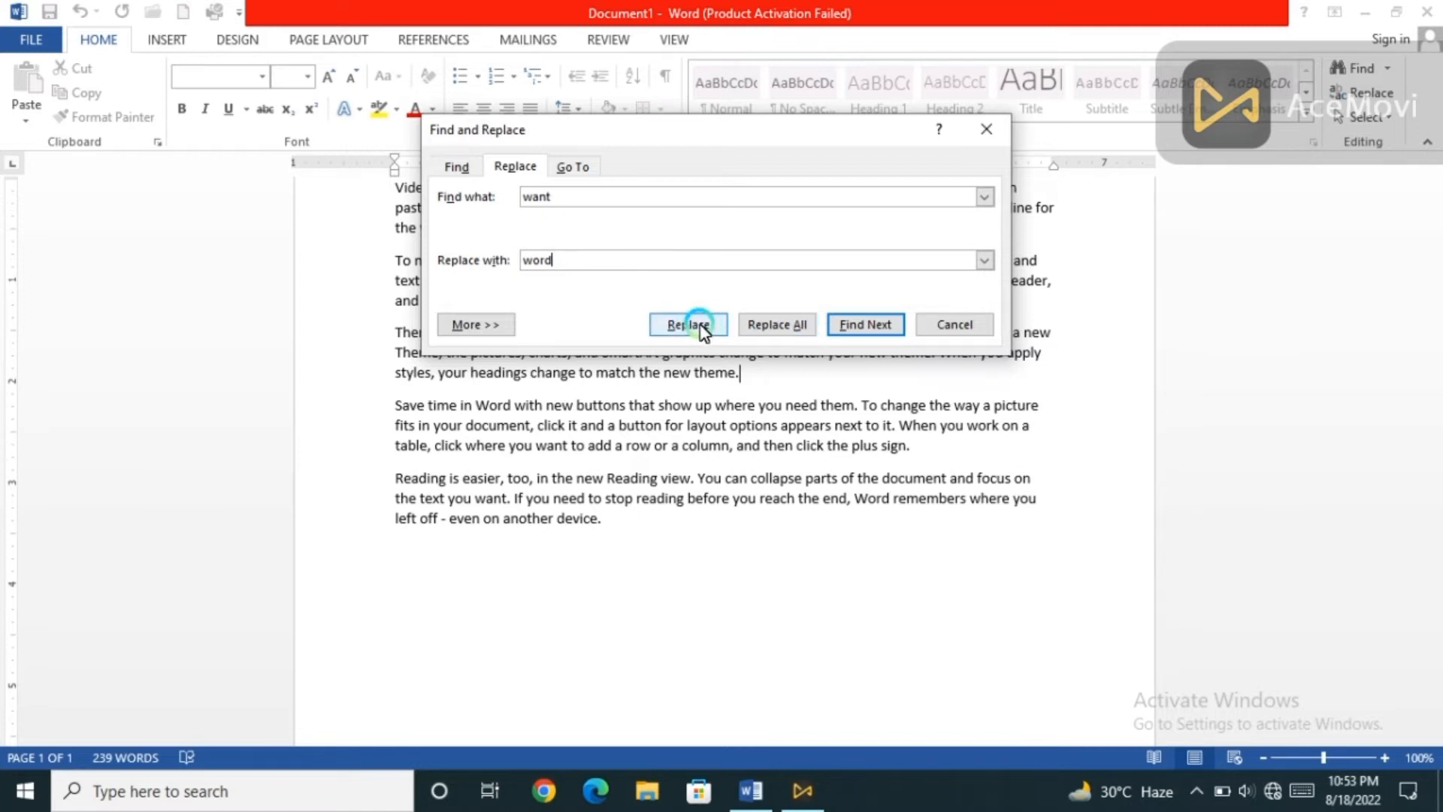
{"action": "left_click", "coordinate": [770, 326]}
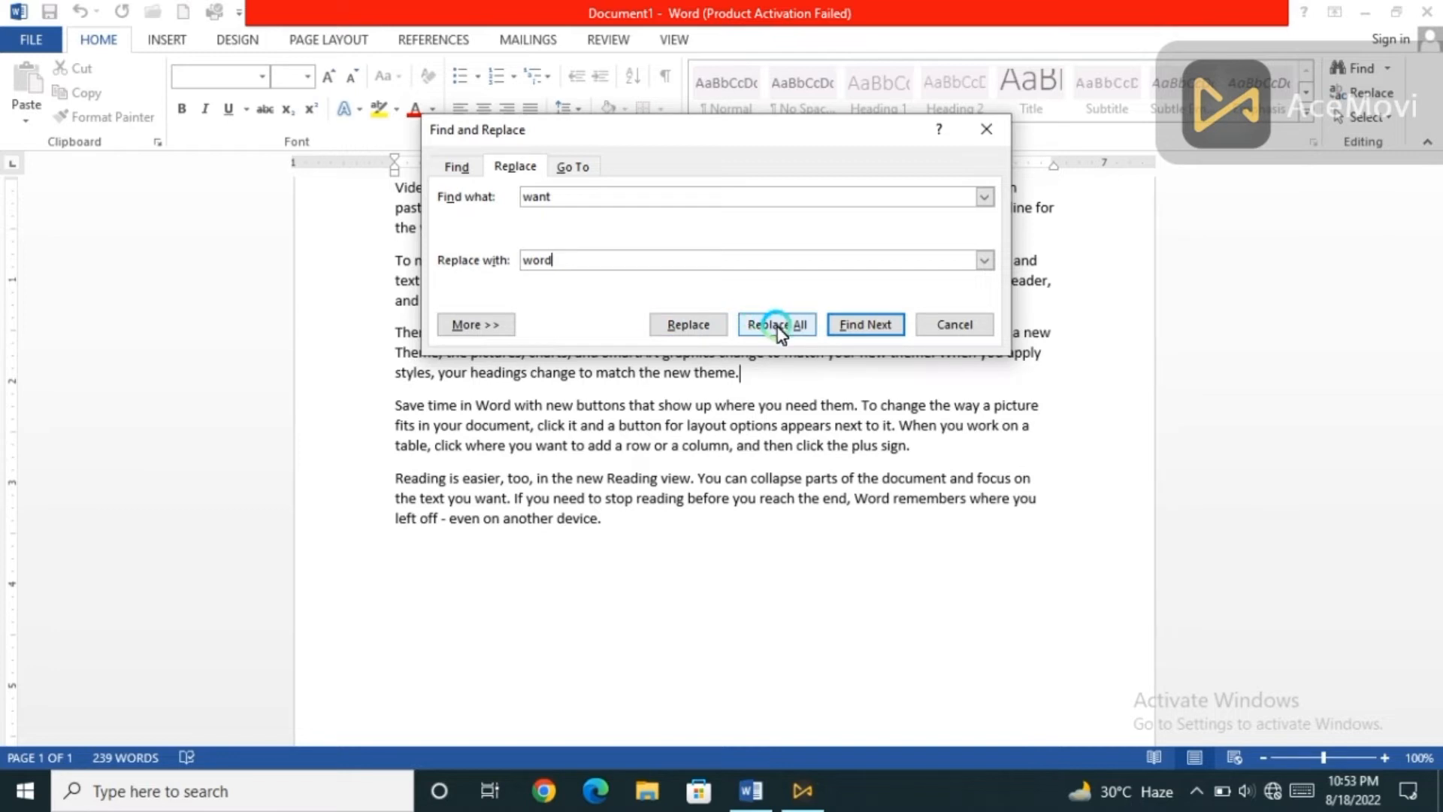
{"action": "left_click", "coordinate": [876, 324]}
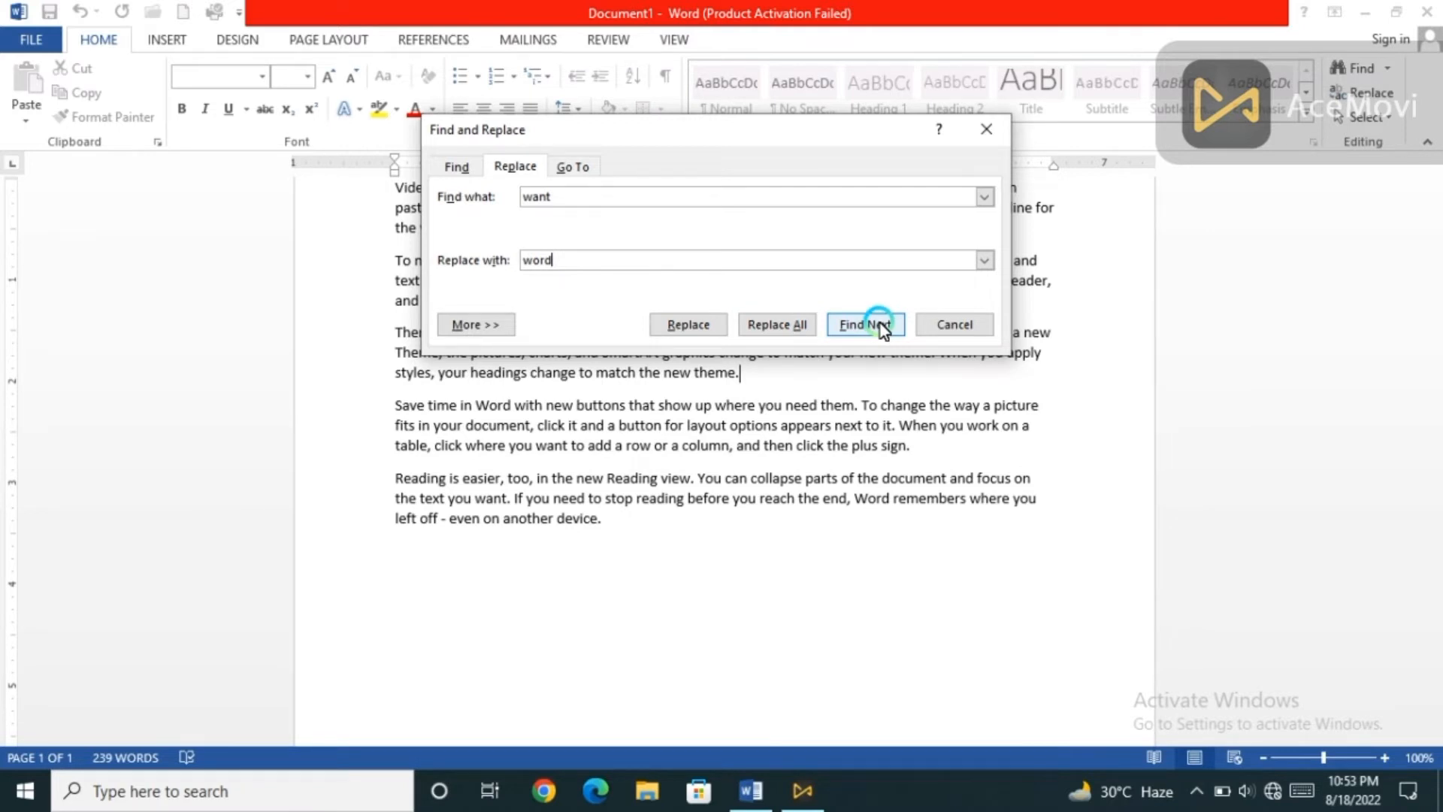
{"action": "left_click", "coordinate": [765, 328]}
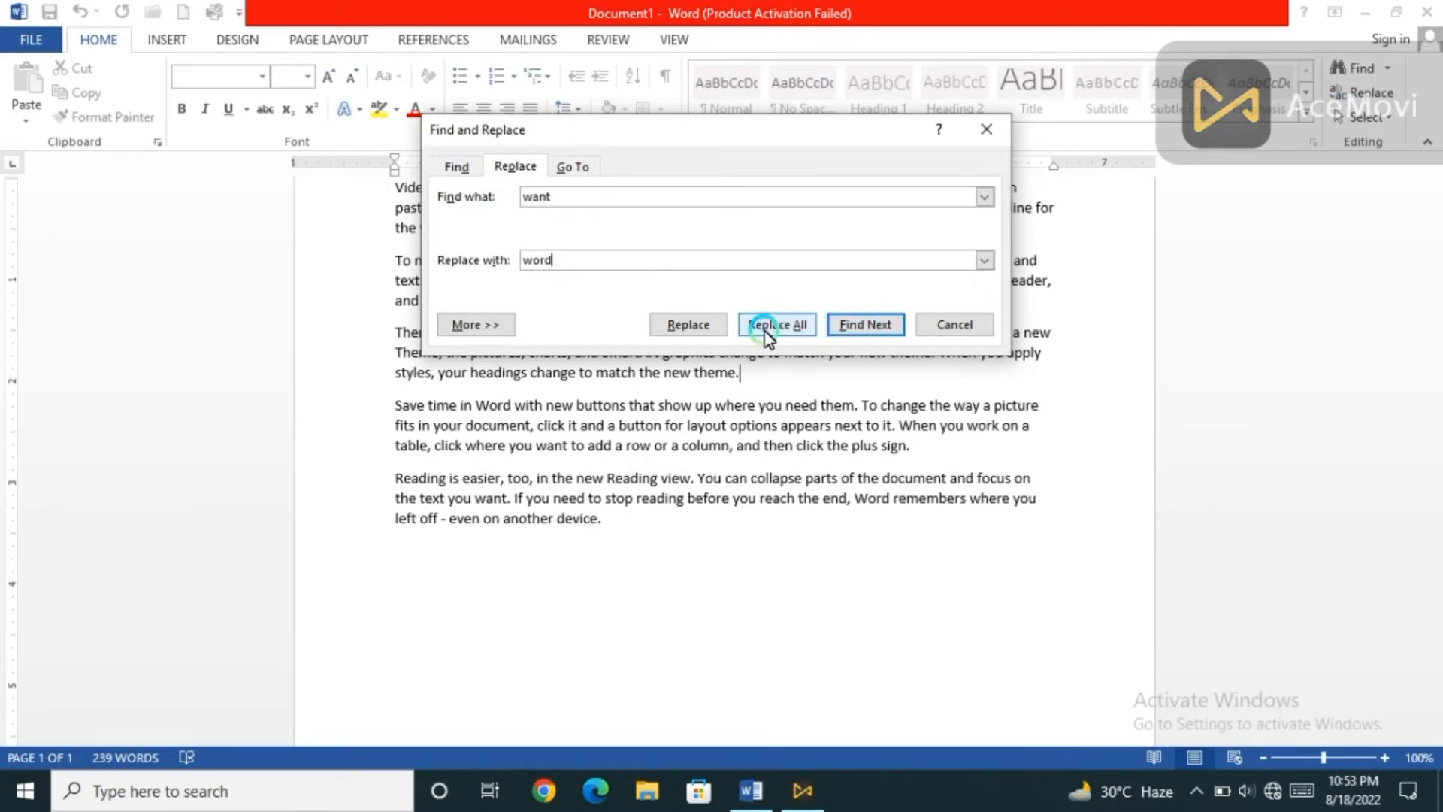
{"action": "left_click", "coordinate": [767, 331]}
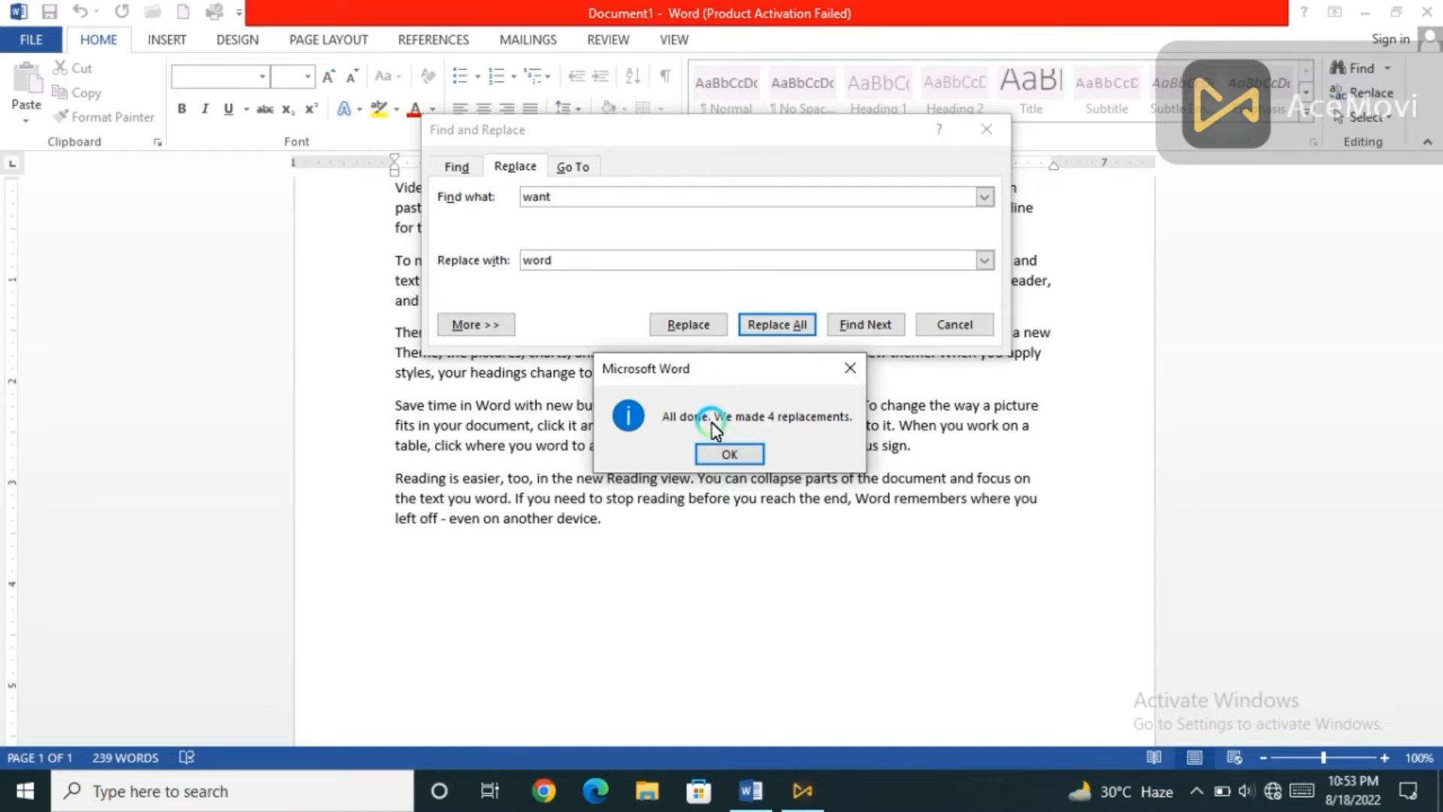
{"action": "left_click", "coordinate": [737, 452]}
{"action": "left_click", "coordinate": [977, 324]}
Check the replaced word in the first paragraph.
{"action": "scroll", "coordinate": [792, 472], "scroll_direction": "up", "scroll_amount": 3}
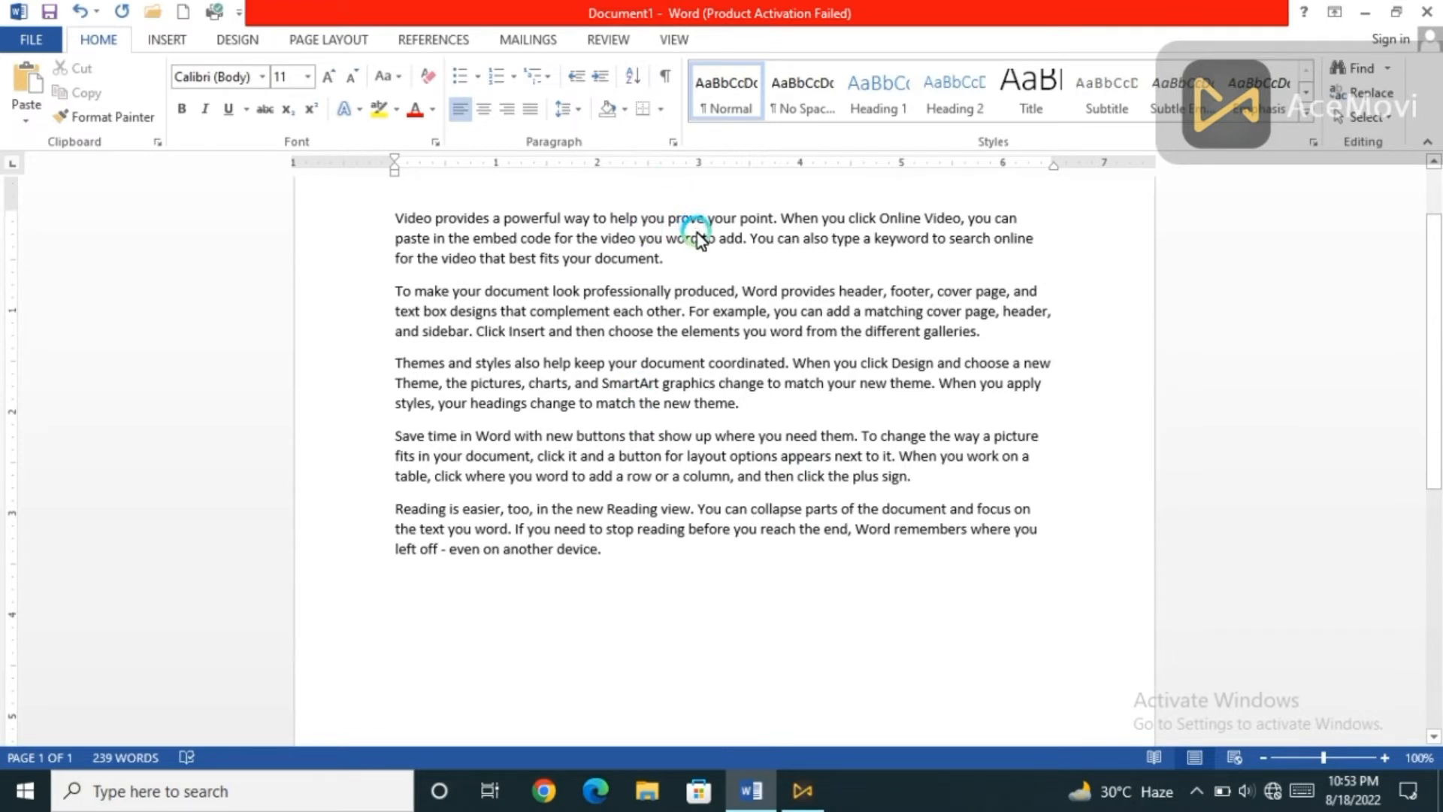
{"action": "left_click_drag", "start_coordinate": [697, 236], "coordinate": [656, 237]}
{"action": "left_click", "coordinate": [687, 268]}
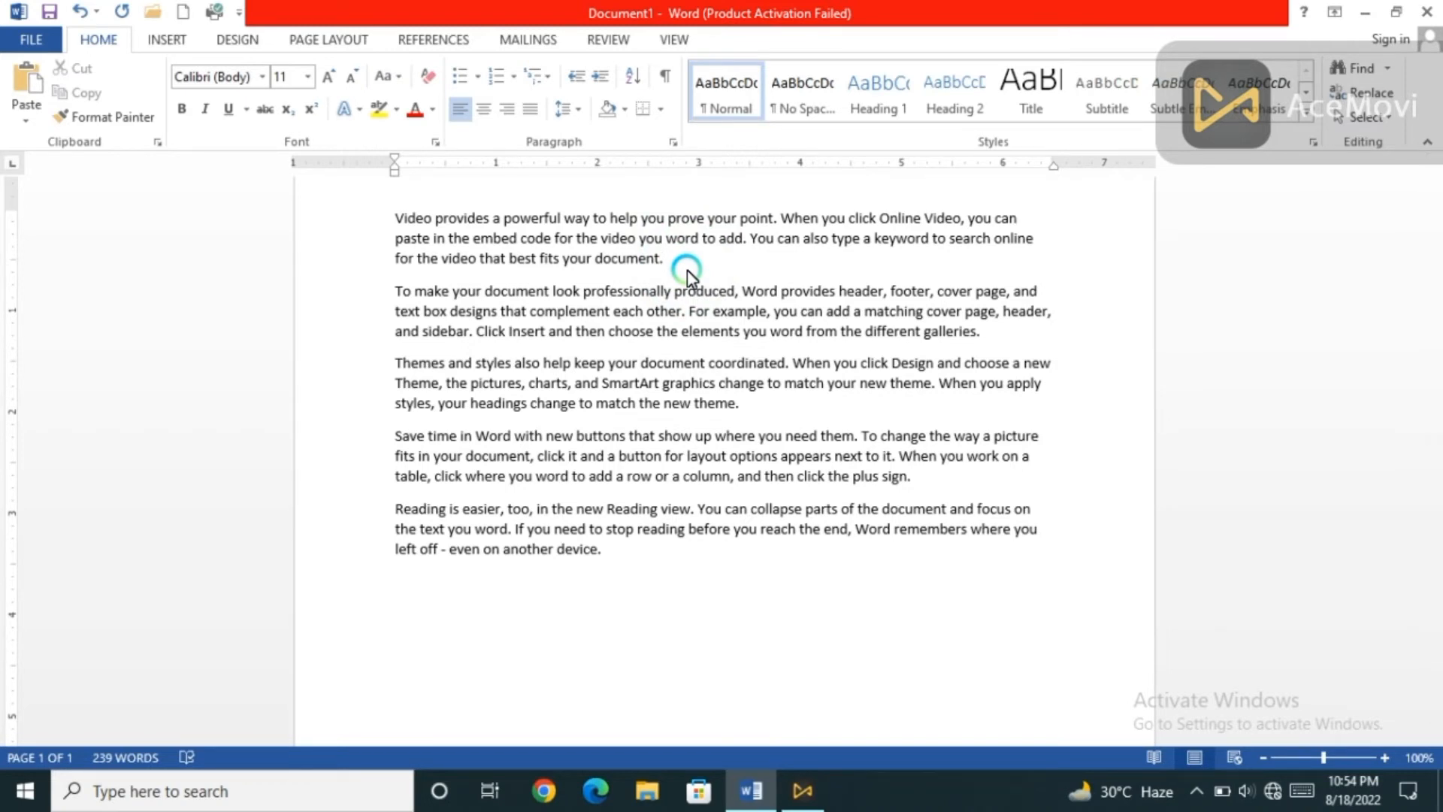
Select all the text in the document and clear the selection again.
{"action": "left_click", "coordinate": [1369, 126]}
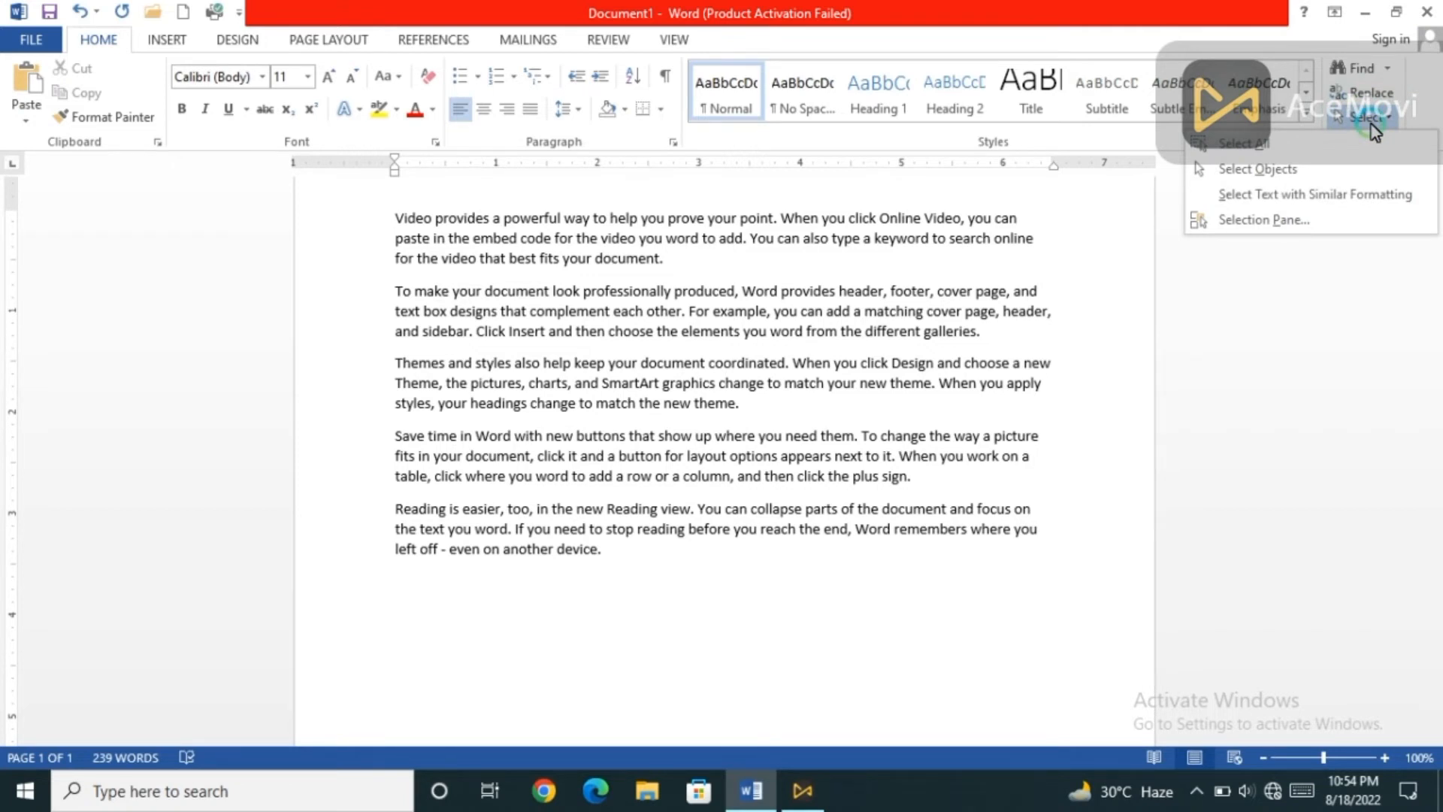
{"action": "left_click", "coordinate": [1262, 145]}
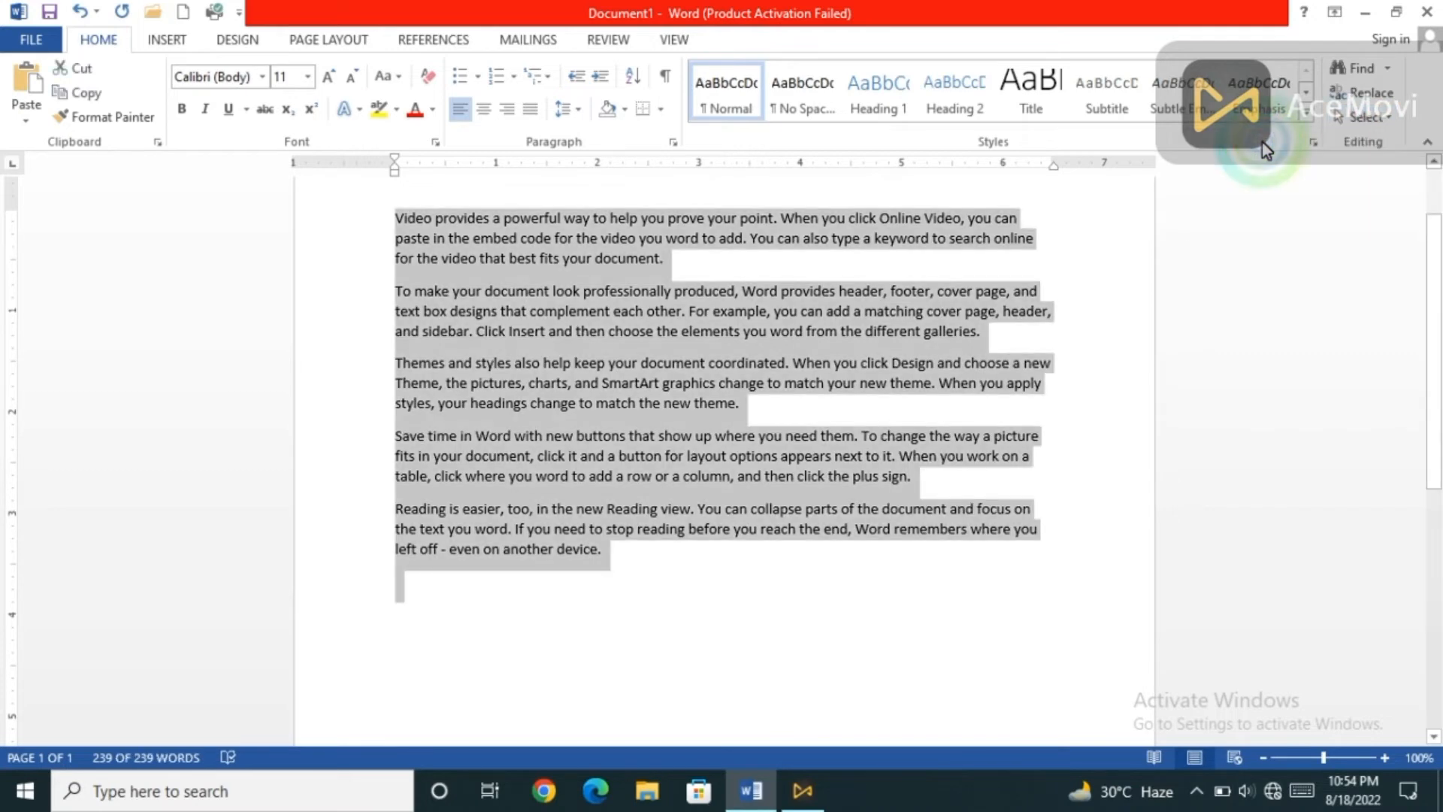
{"action": "left_click", "coordinate": [1148, 252]}
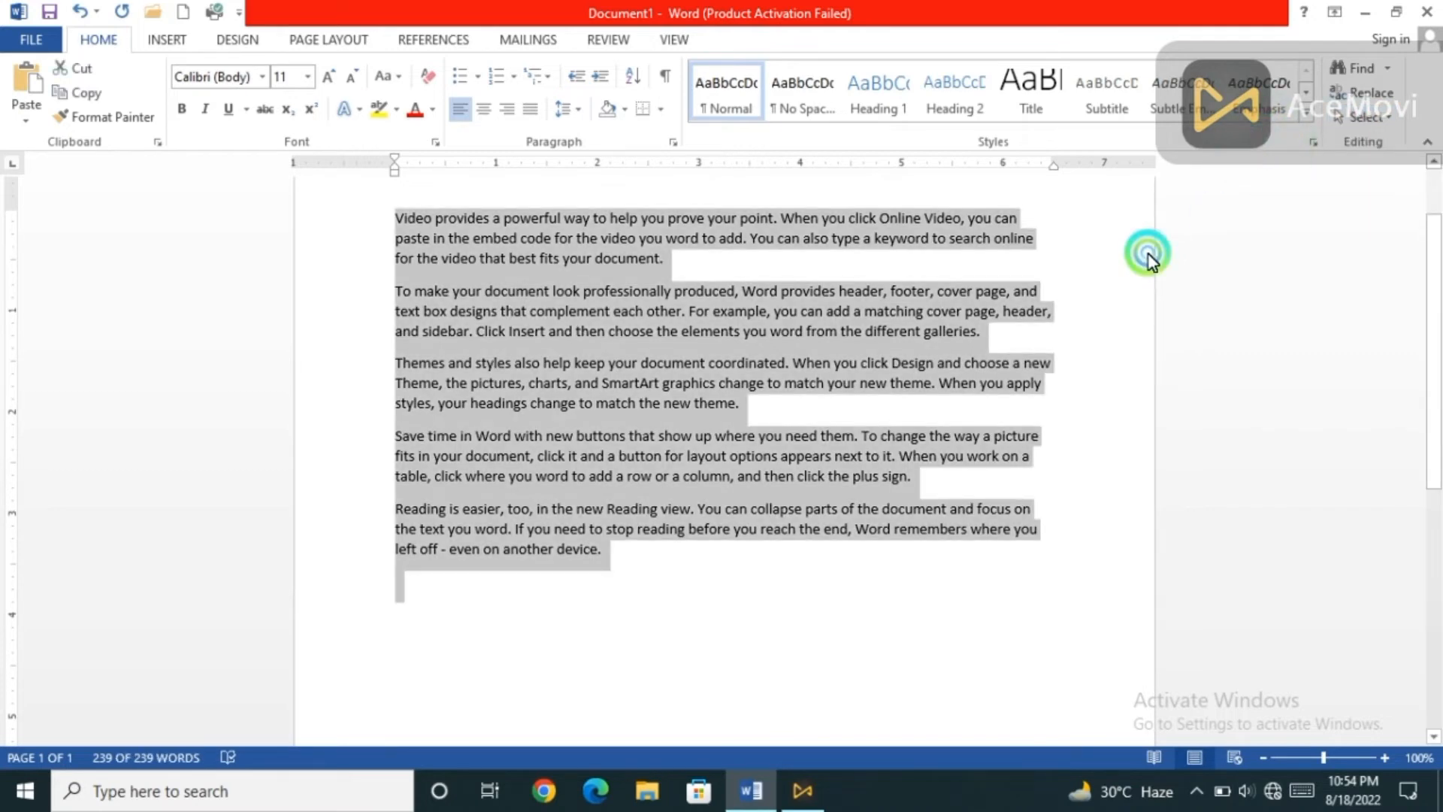
{"action": "left_click", "coordinate": [1387, 124]}
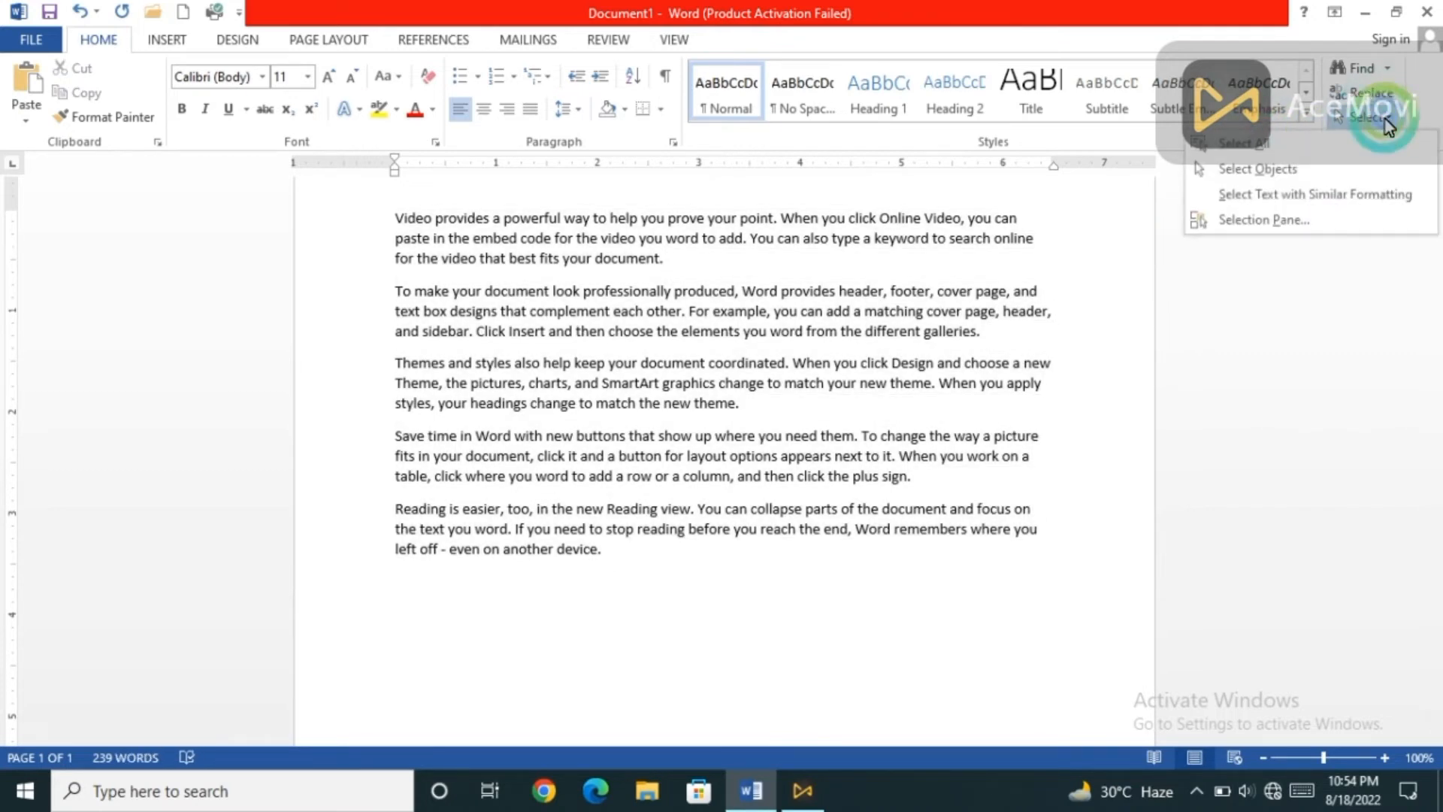
{"action": "left_click", "coordinate": [1297, 175]}
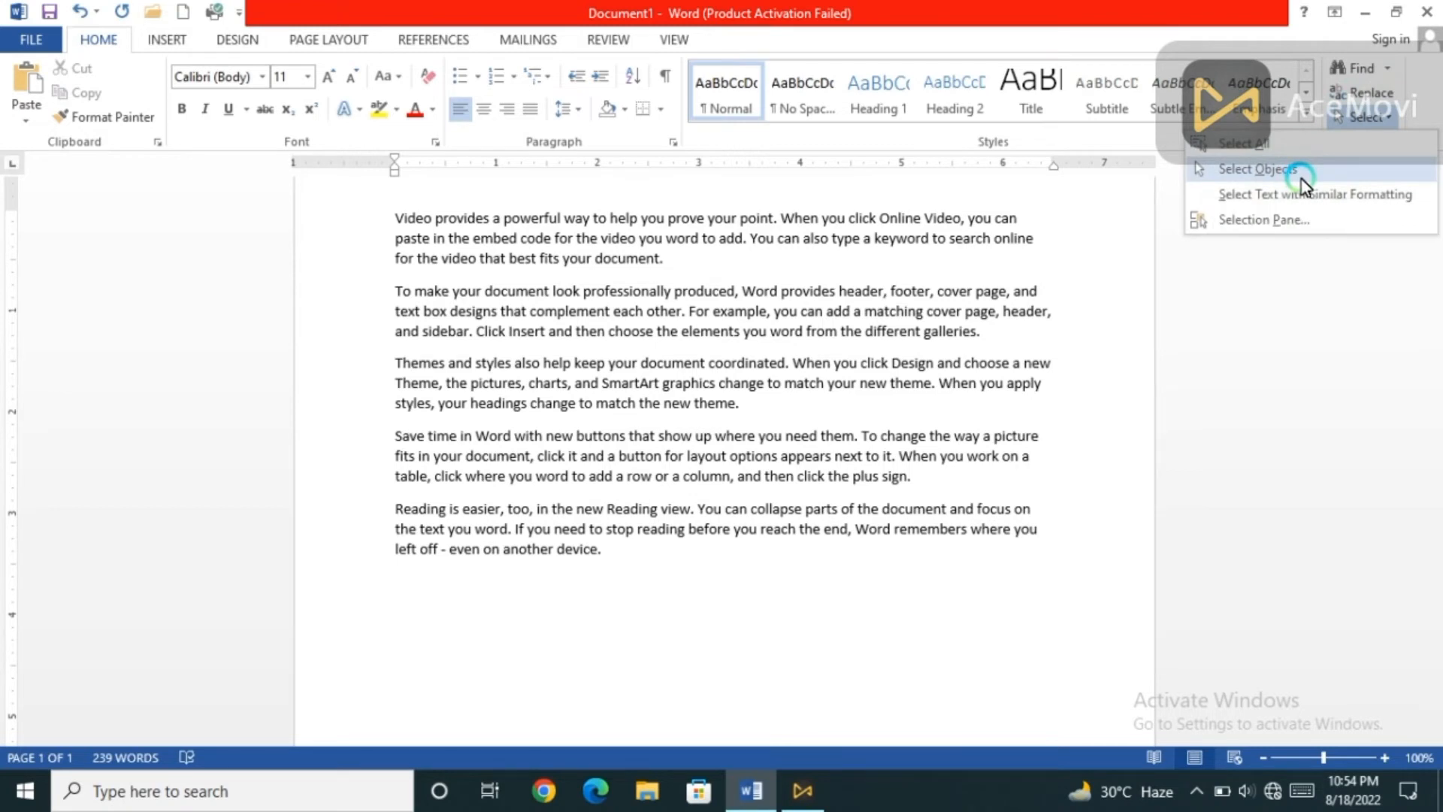
{"action": "left_click", "coordinate": [834, 521]}
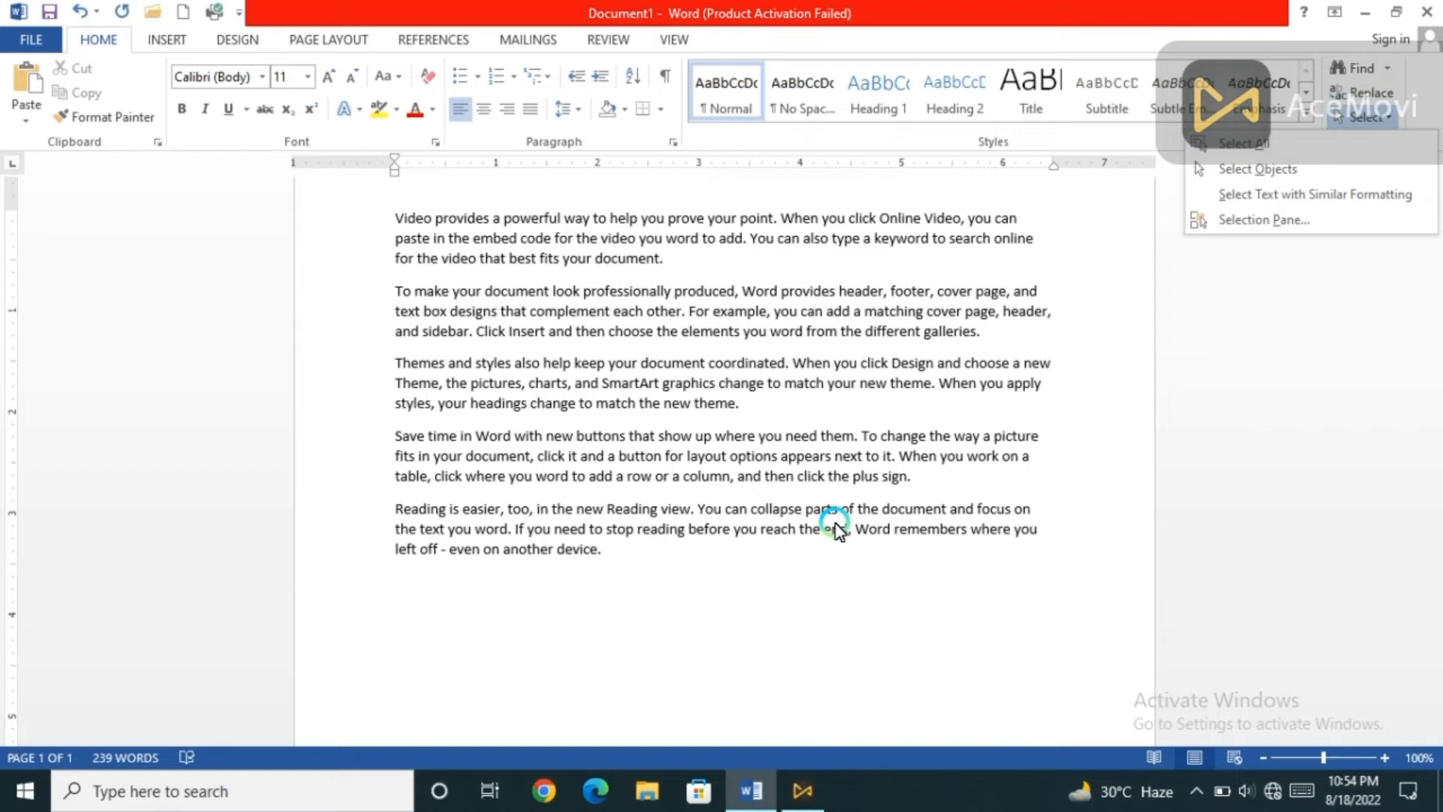
{"action": "left_click", "coordinate": [503, 475]}
Insert a blue pentagon arrow shape over the body text.
{"action": "left_click", "coordinate": [167, 40]}
{"action": "left_click", "coordinate": [292, 112]}
{"action": "left_click", "coordinate": [394, 456]}
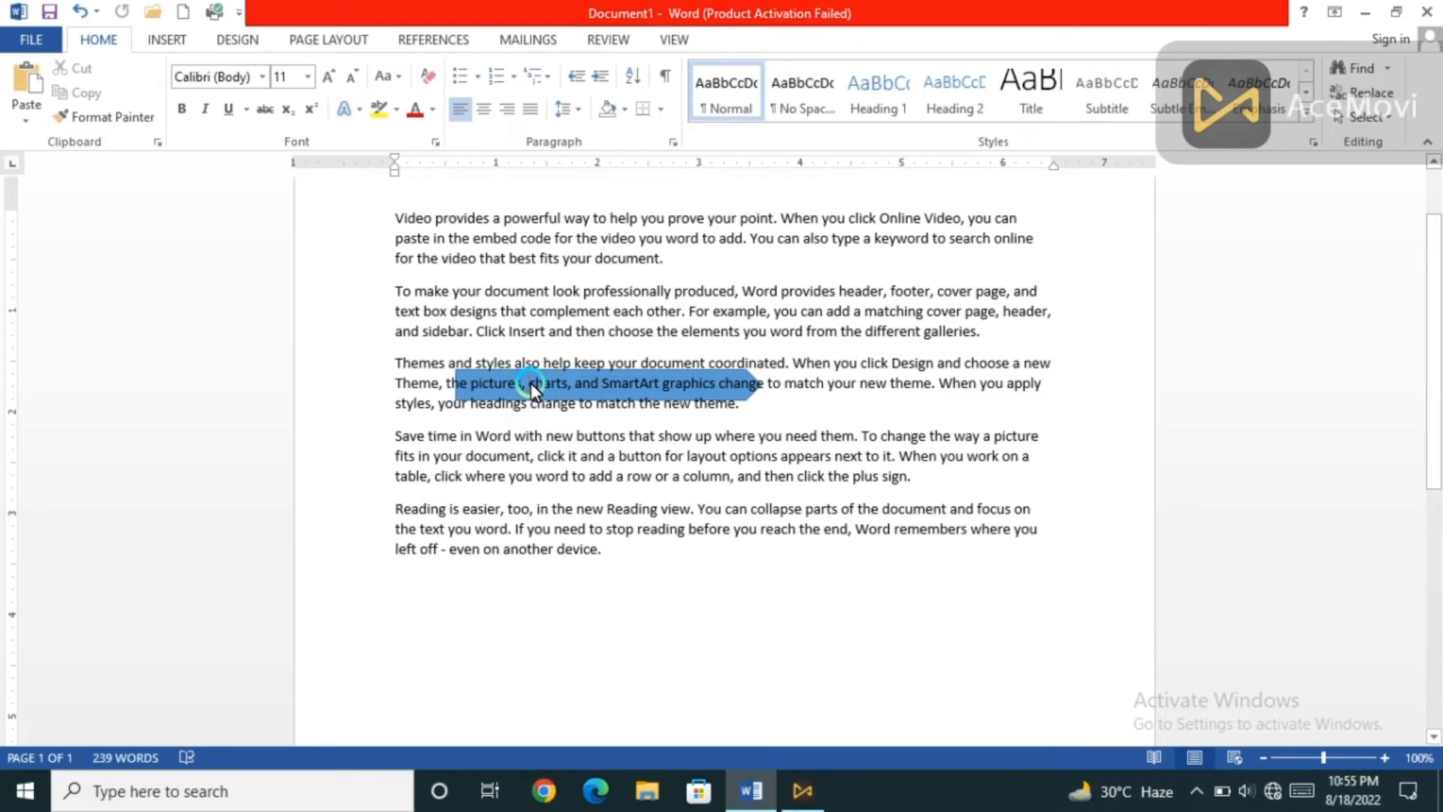
Use Select Objects to move the arrow shape below the last paragraph, and undo the move.
{"action": "left_click", "coordinate": [1365, 117]}
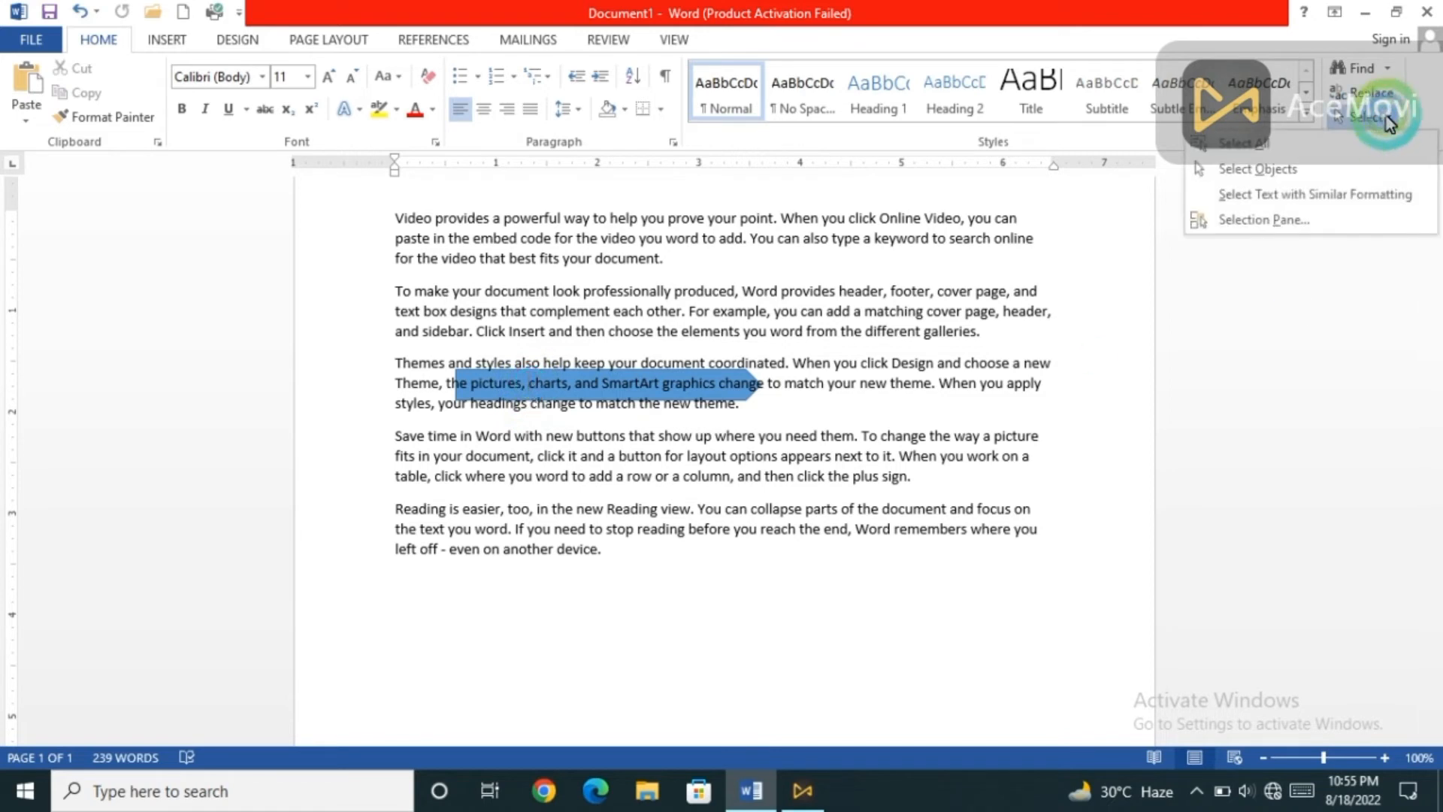
{"action": "left_click", "coordinate": [1244, 170]}
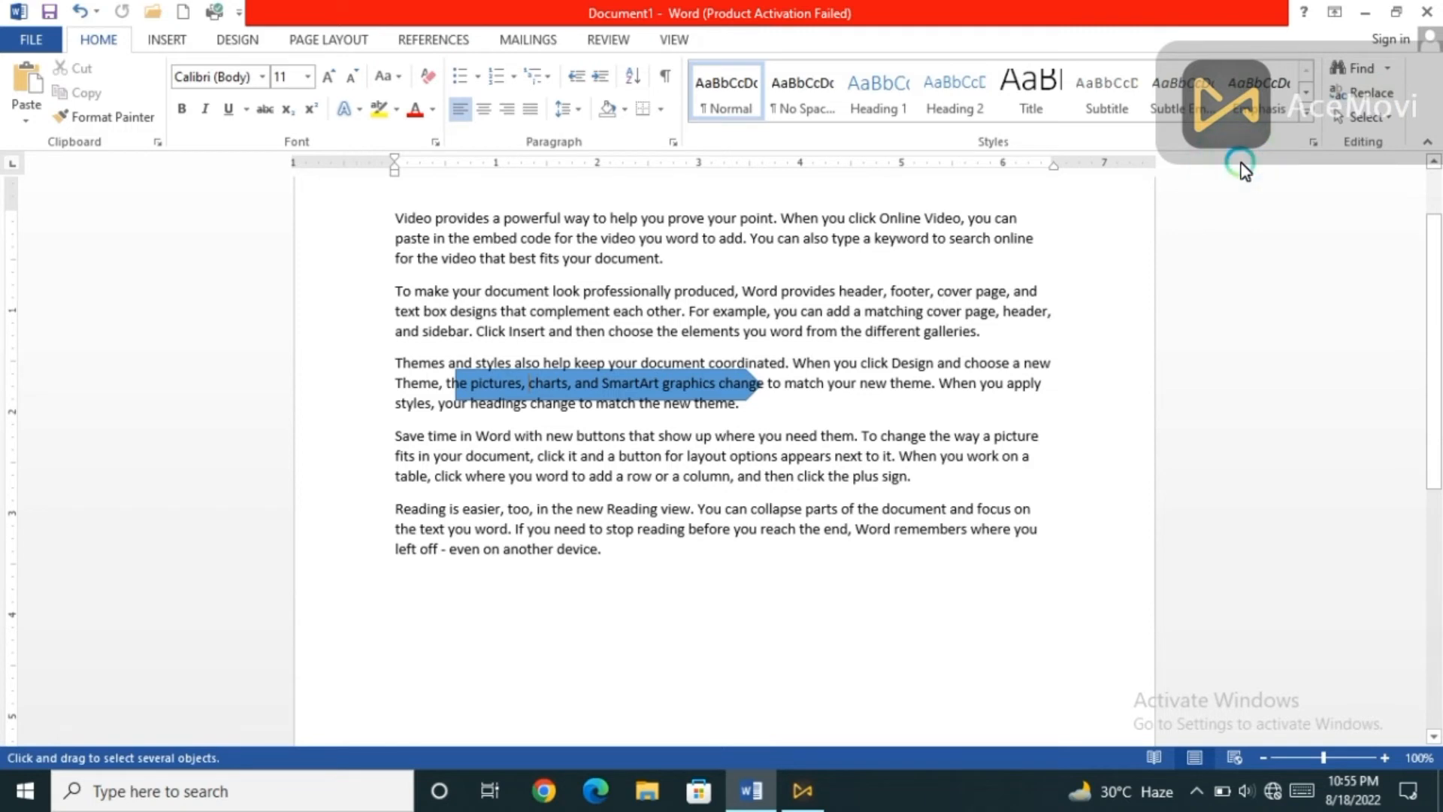
{"action": "left_click", "coordinate": [733, 379]}
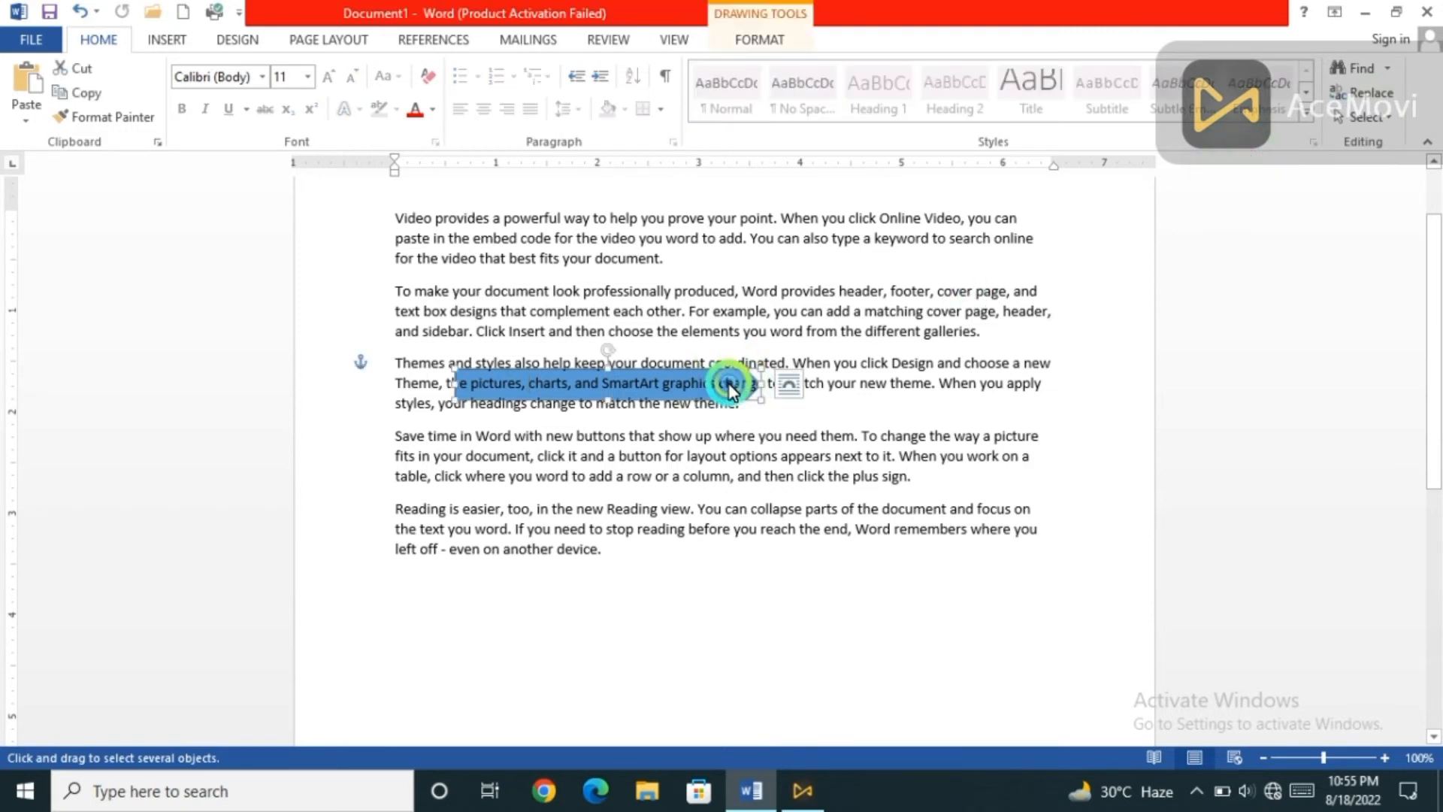
{"action": "left_click_drag", "start_coordinate": [731, 387], "coordinate": [822, 615]}
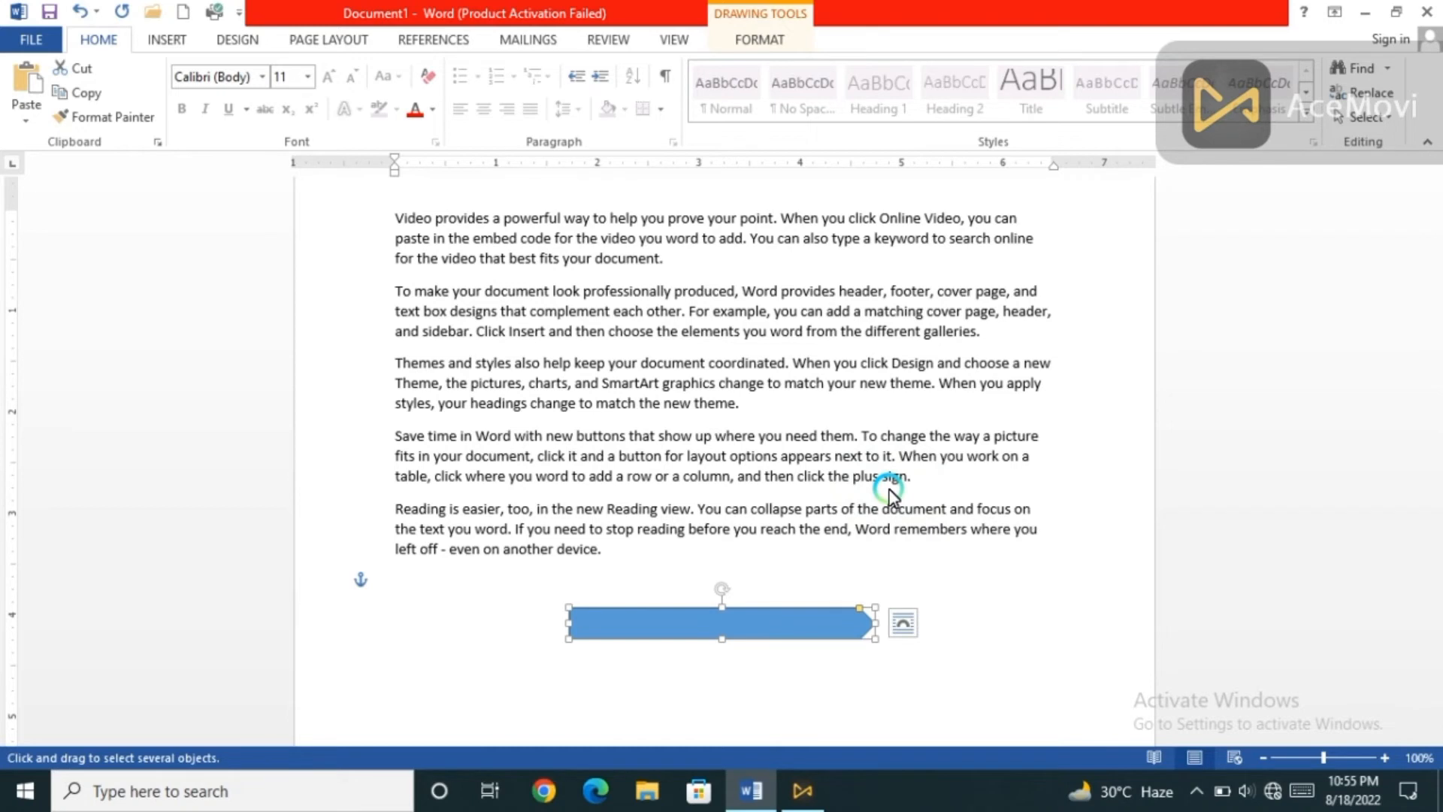
{"action": "key", "text": "ctrl+z"}
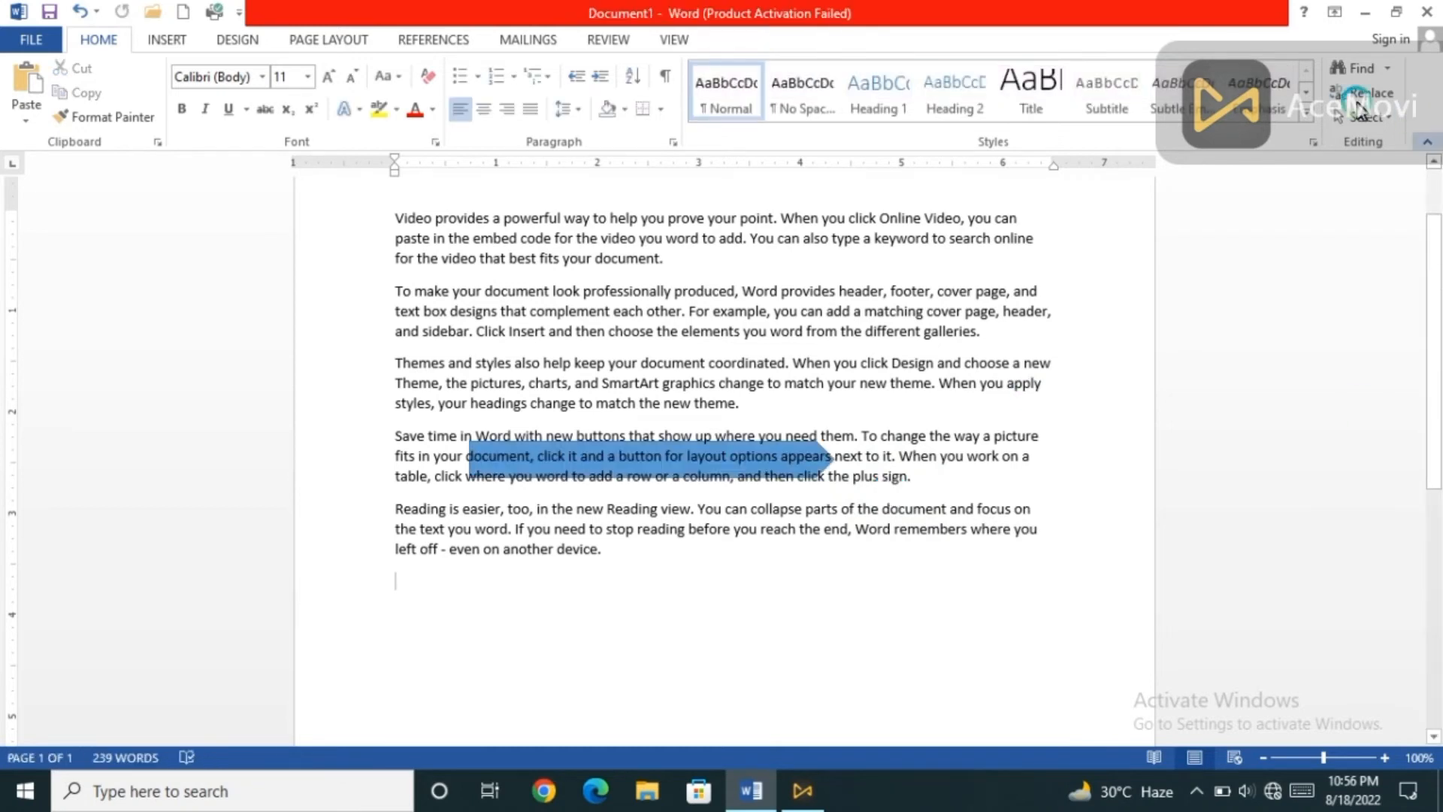
Select all text with formatting similar to the body paragraphs, and clear the selection again.
{"action": "left_click", "coordinate": [1378, 120]}
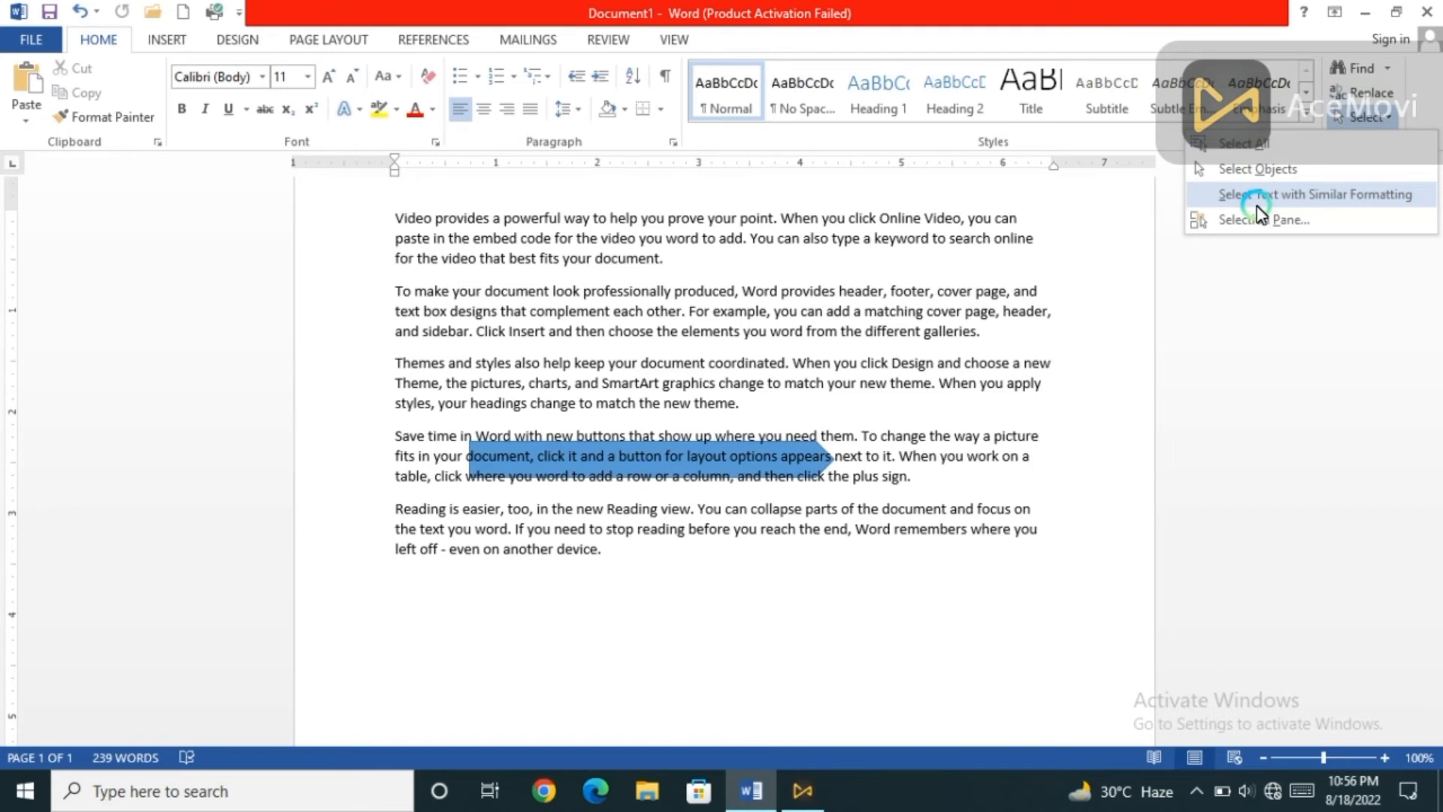
{"action": "left_click", "coordinate": [1370, 118]}
{"action": "left_click", "coordinate": [1370, 117]}
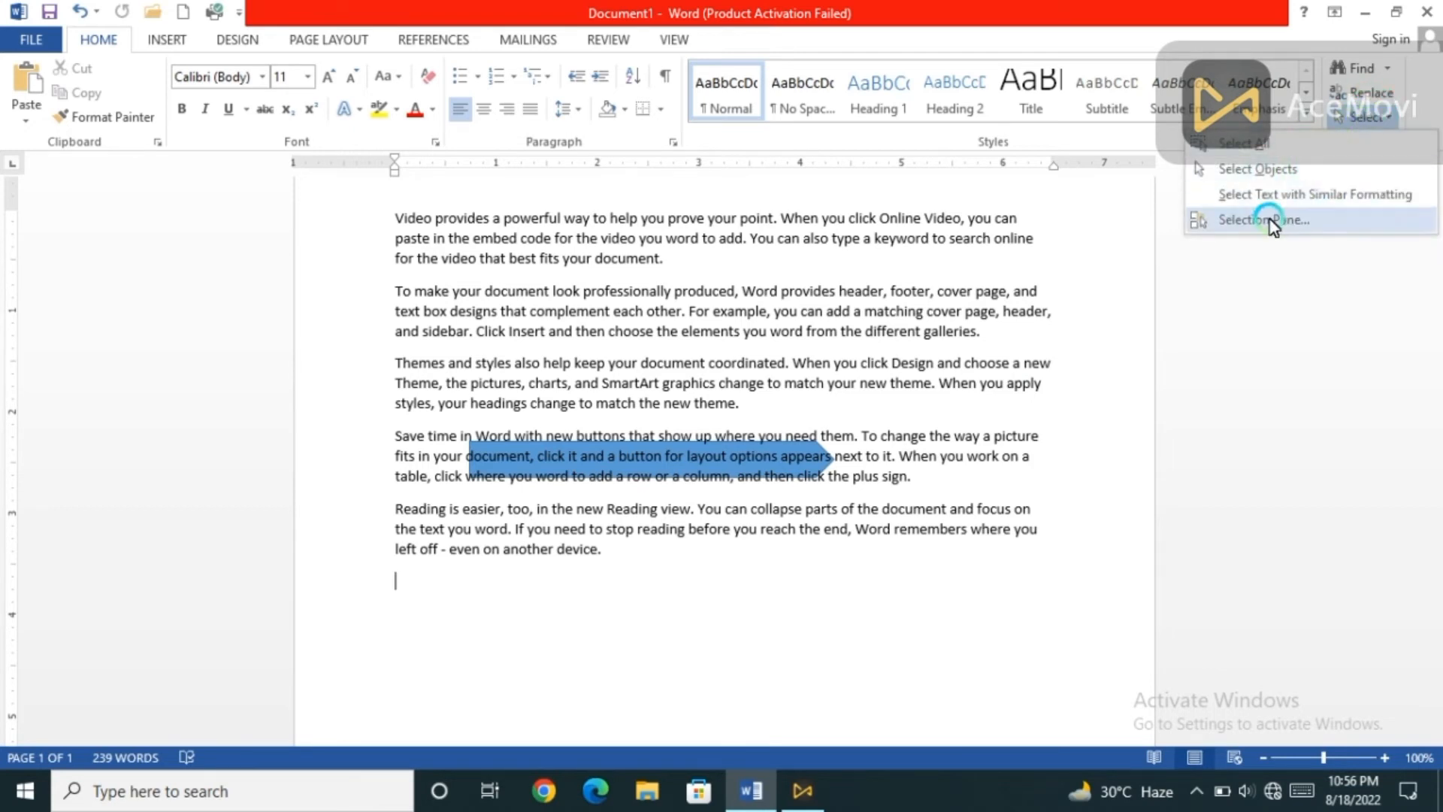
{"action": "left_click", "coordinate": [1347, 202]}
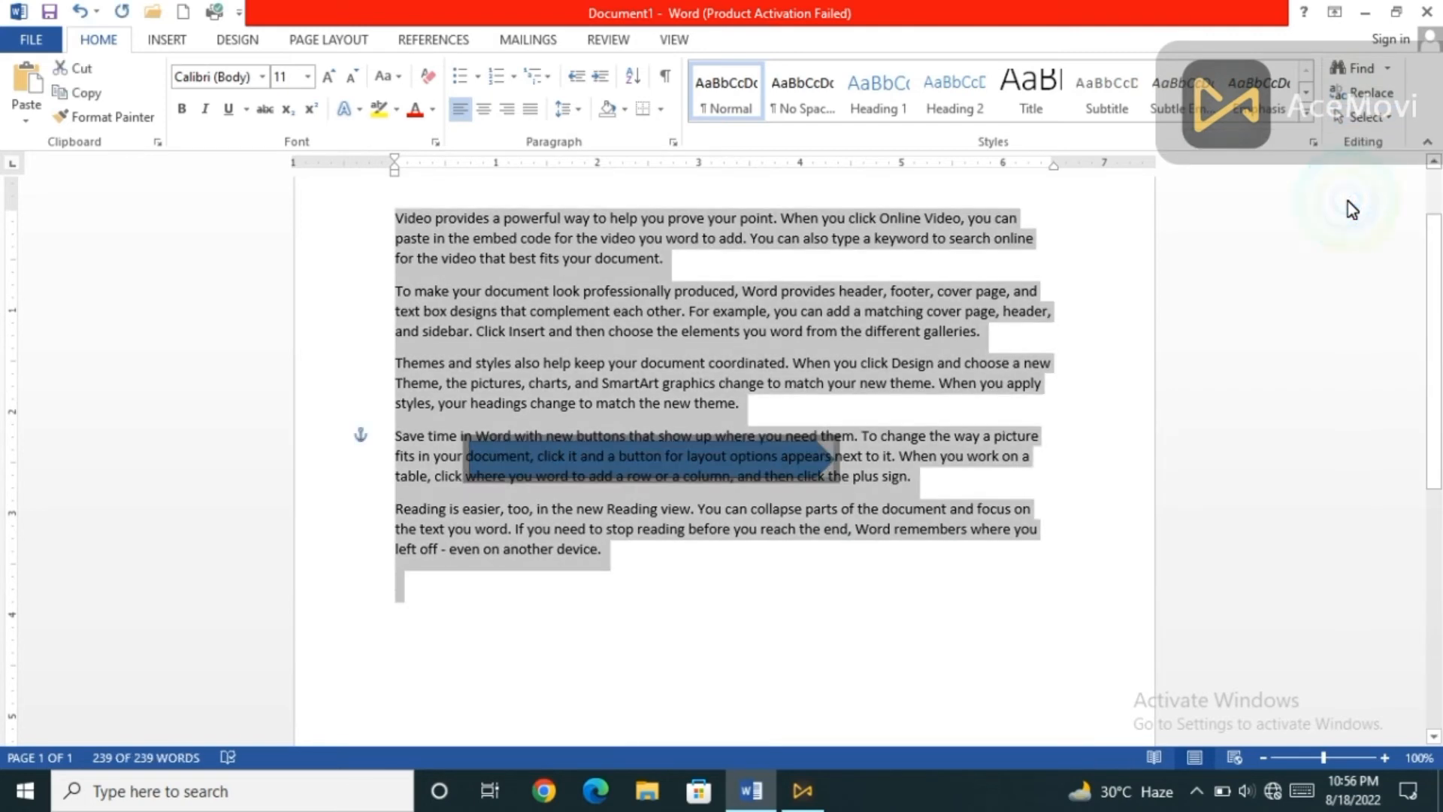
{"action": "left_click", "coordinate": [1387, 126]}
{"action": "left_click", "coordinate": [831, 574]}
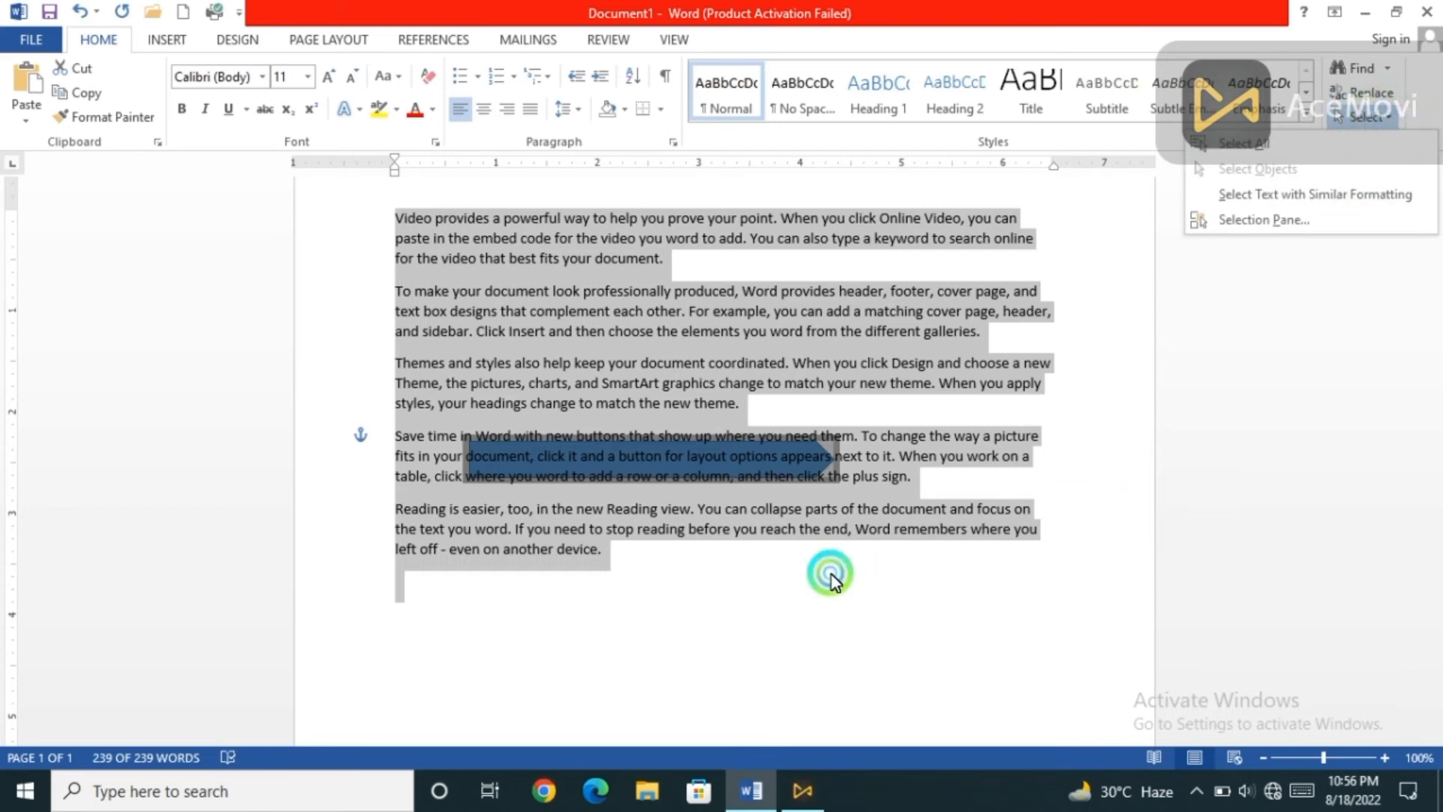
{"action": "left_click", "coordinate": [1342, 120]}
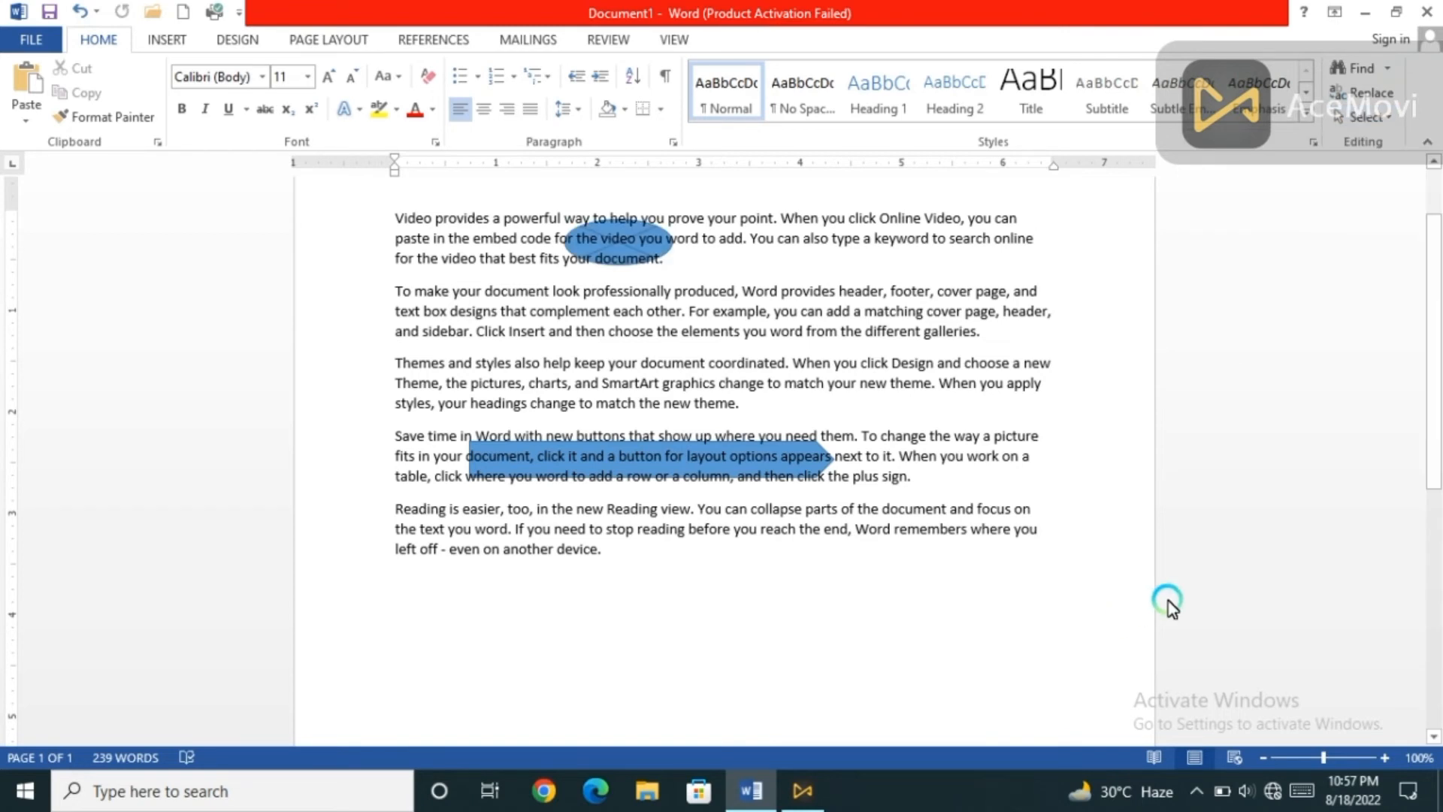
Open the Selection Pane and toggle the Flowchart: Summing Junction 8 shape hidden and back to visible.
{"action": "left_click", "coordinate": [1391, 117]}
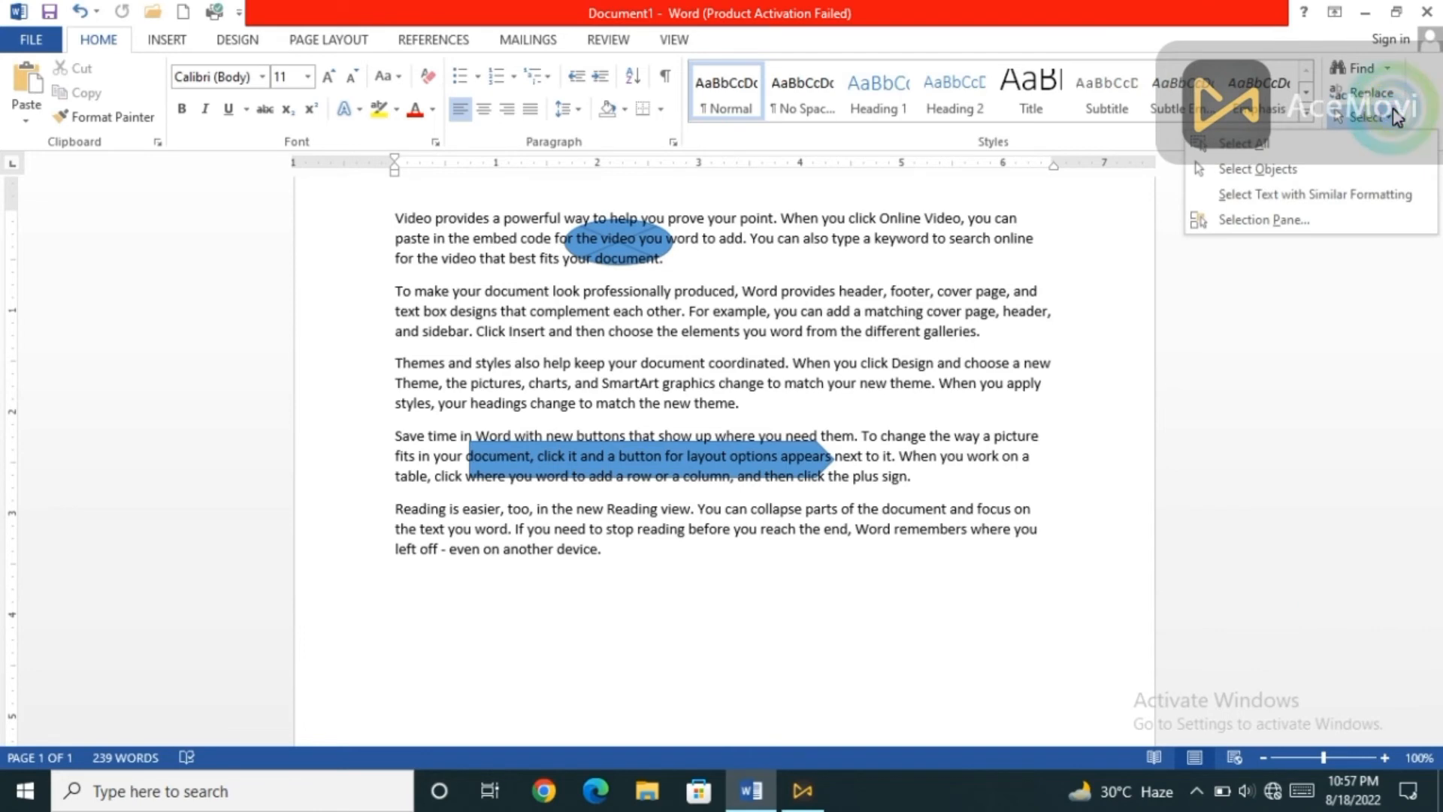
{"action": "left_click", "coordinate": [1298, 220]}
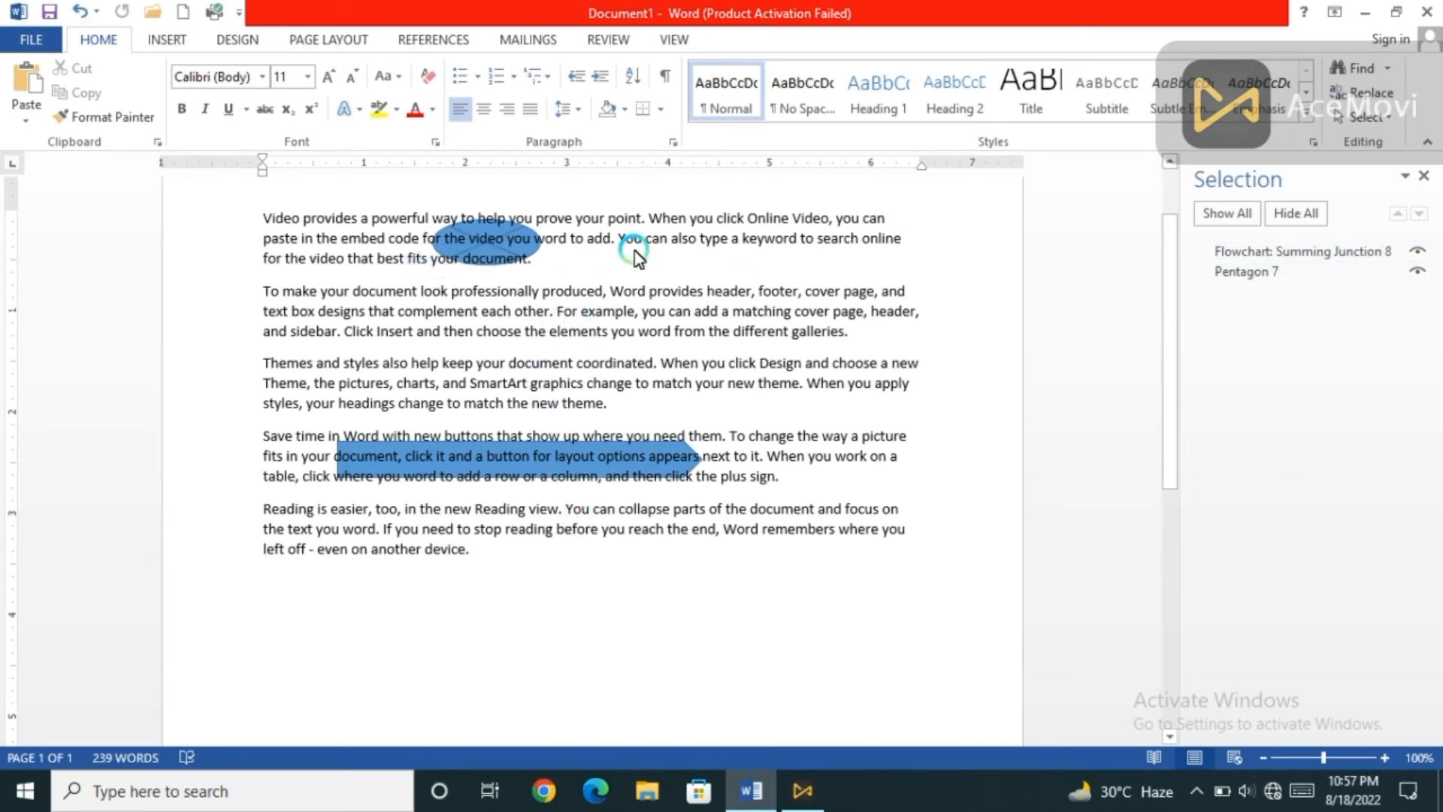
{"action": "left_click", "coordinate": [1415, 252]}
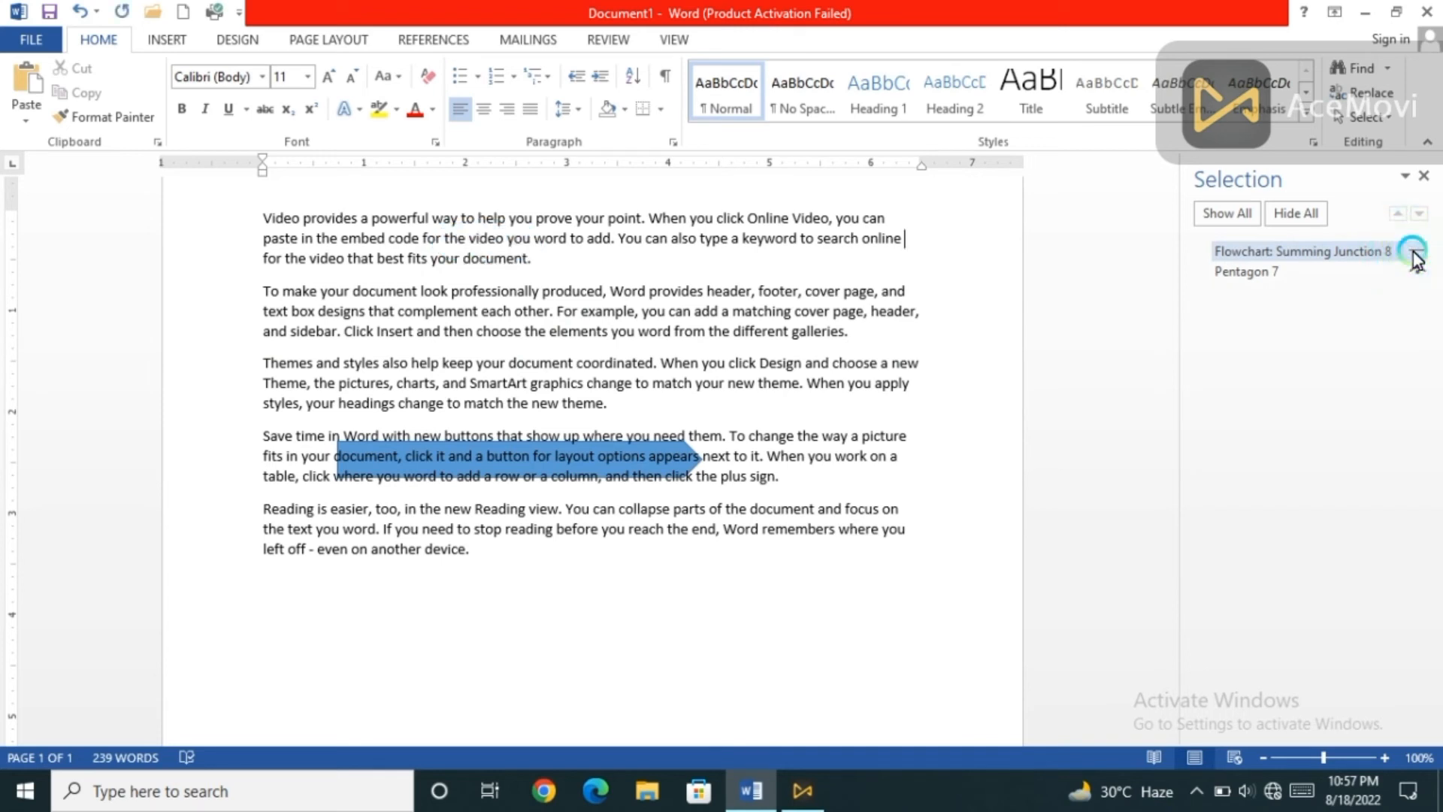
{"action": "left_click", "coordinate": [1415, 254]}
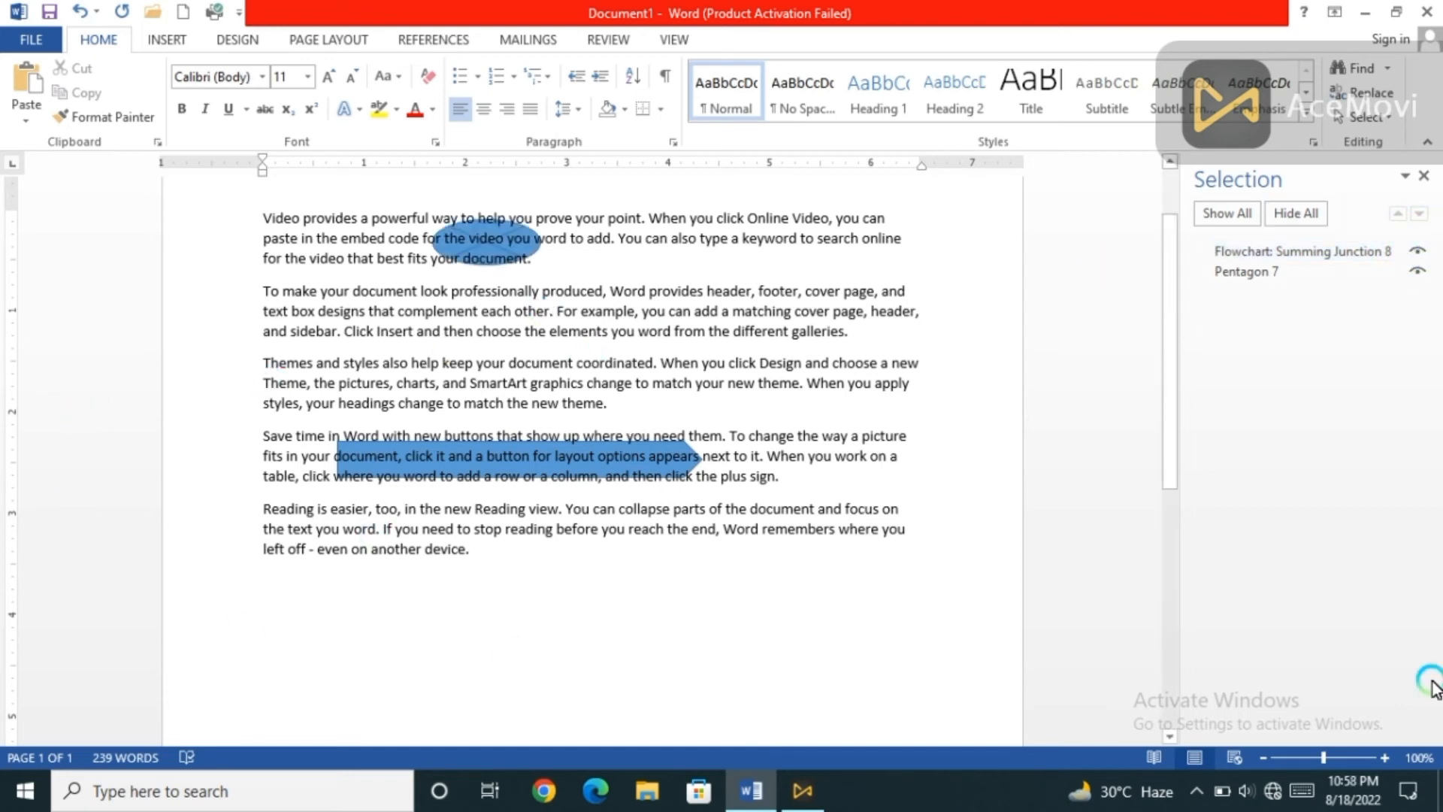
Hide all the shapes in the document at once, and show them all again.
{"action": "left_click", "coordinate": [1297, 216]}
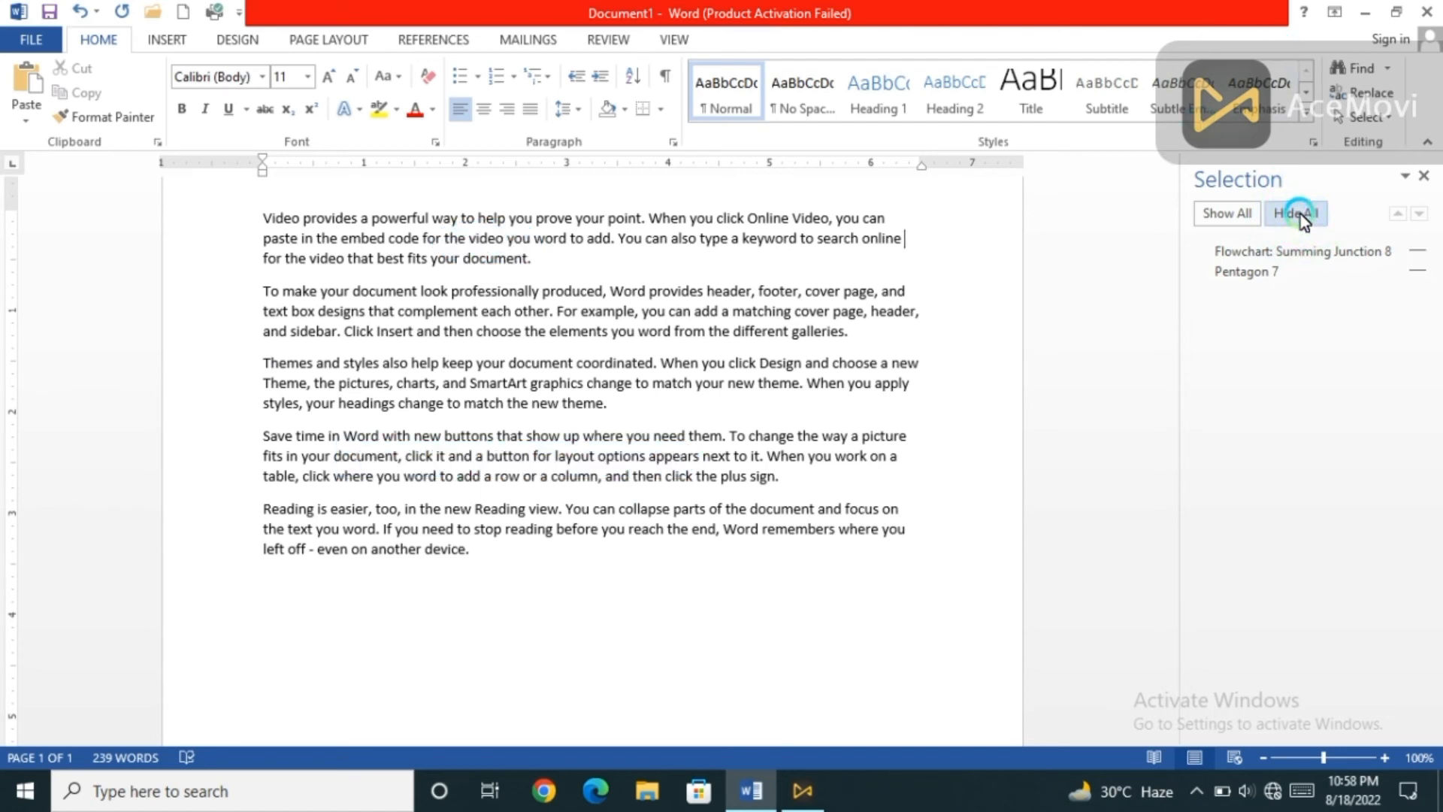
{"action": "left_click", "coordinate": [1242, 217]}
{"action": "left_click", "coordinate": [1076, 457]}
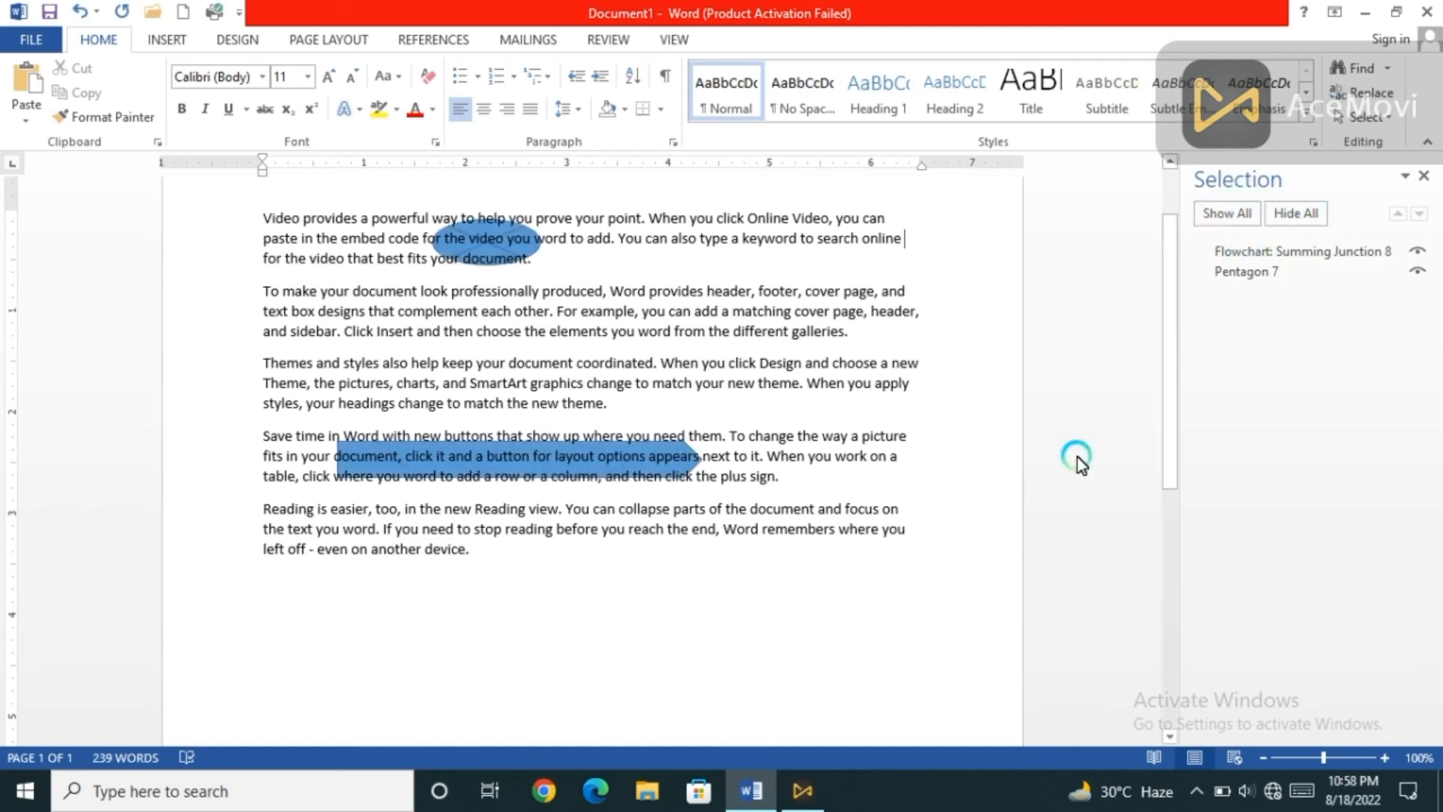